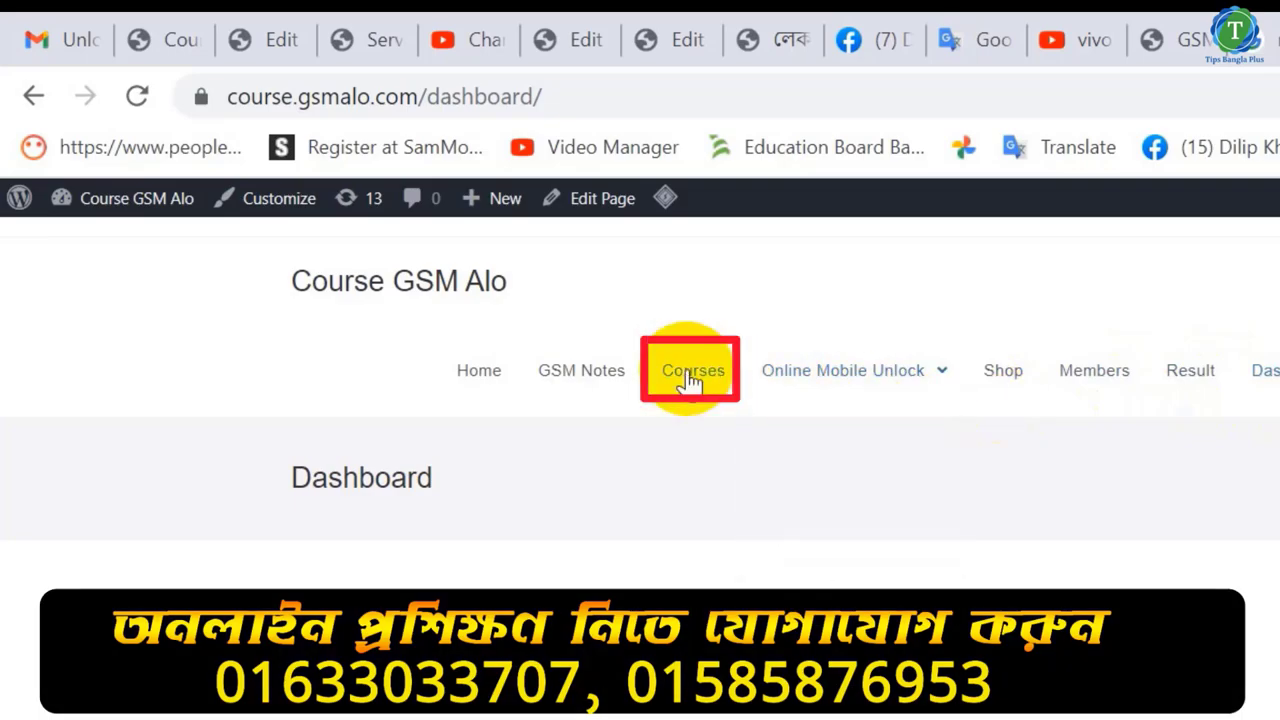
- From the Courses list, add the GSM Notes FT Driver (Total Driver Solution) course to the cart
{"action": "left_click", "coordinate": [690, 378]}
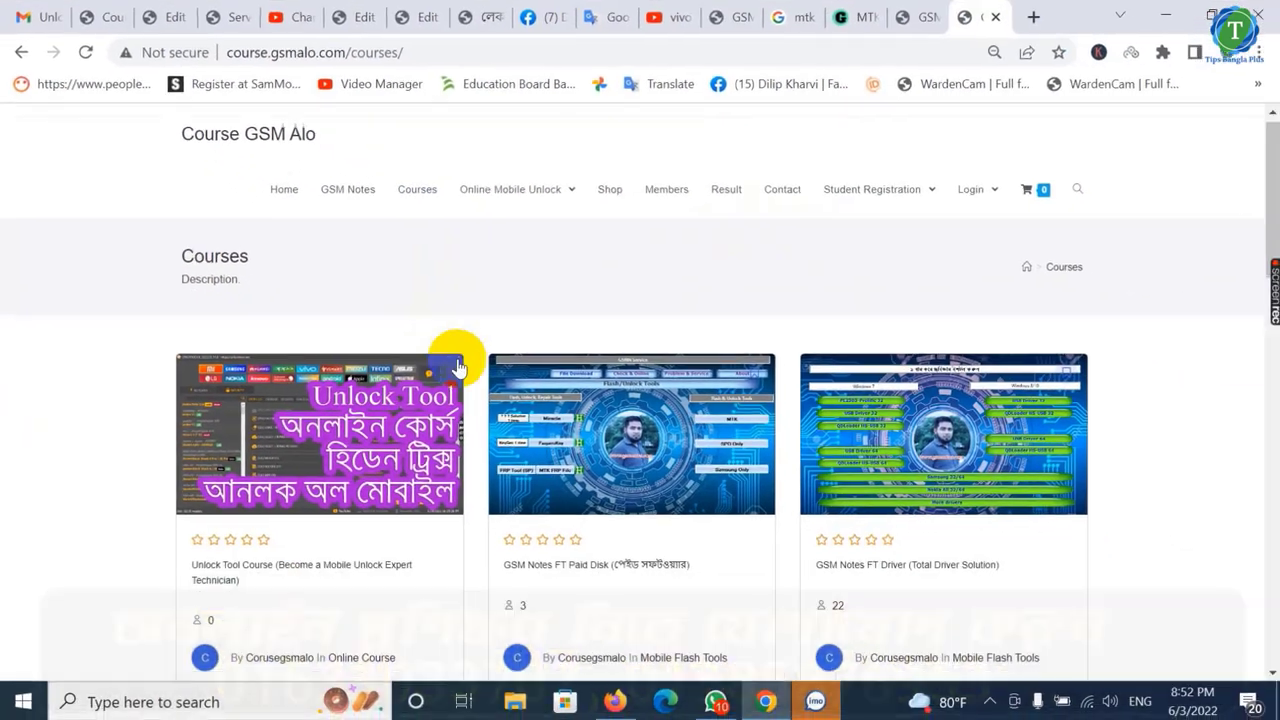
{"action": "scroll", "coordinate": [736, 590], "scroll_direction": "down", "scroll_amount": 3}
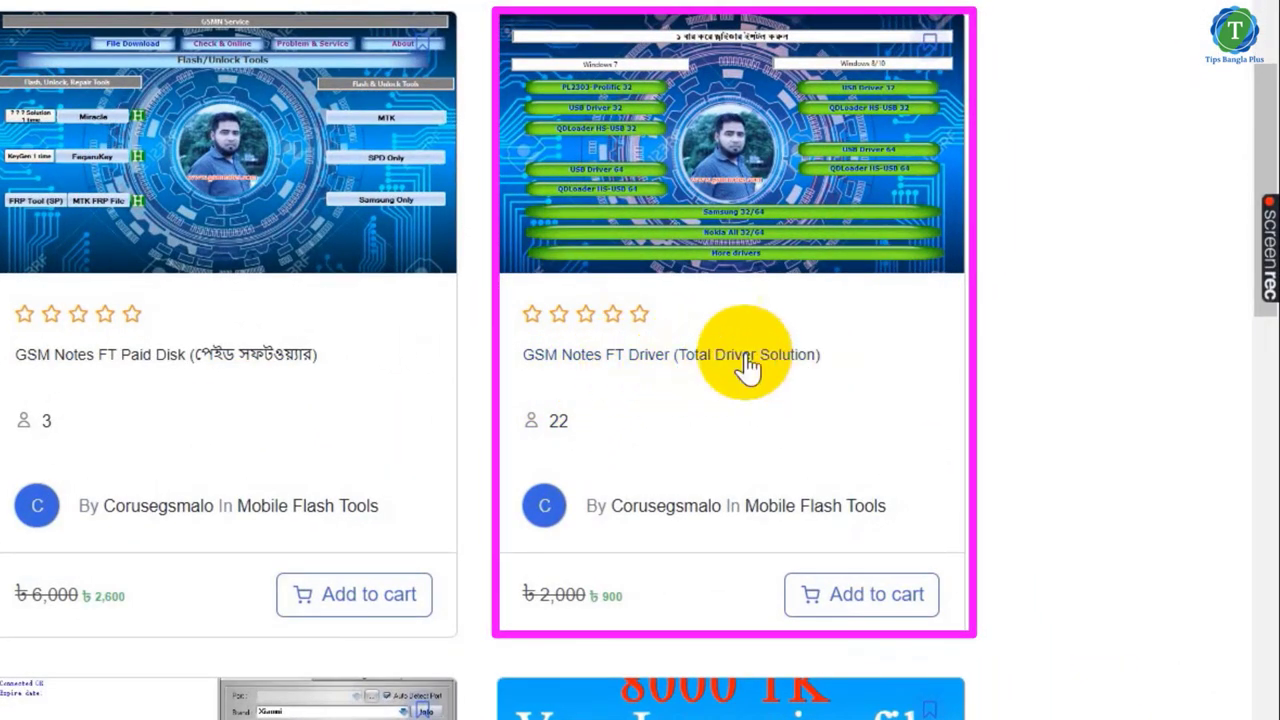
{"action": "scroll", "coordinate": [640, 362], "scroll_direction": "down", "scroll_amount": 2}
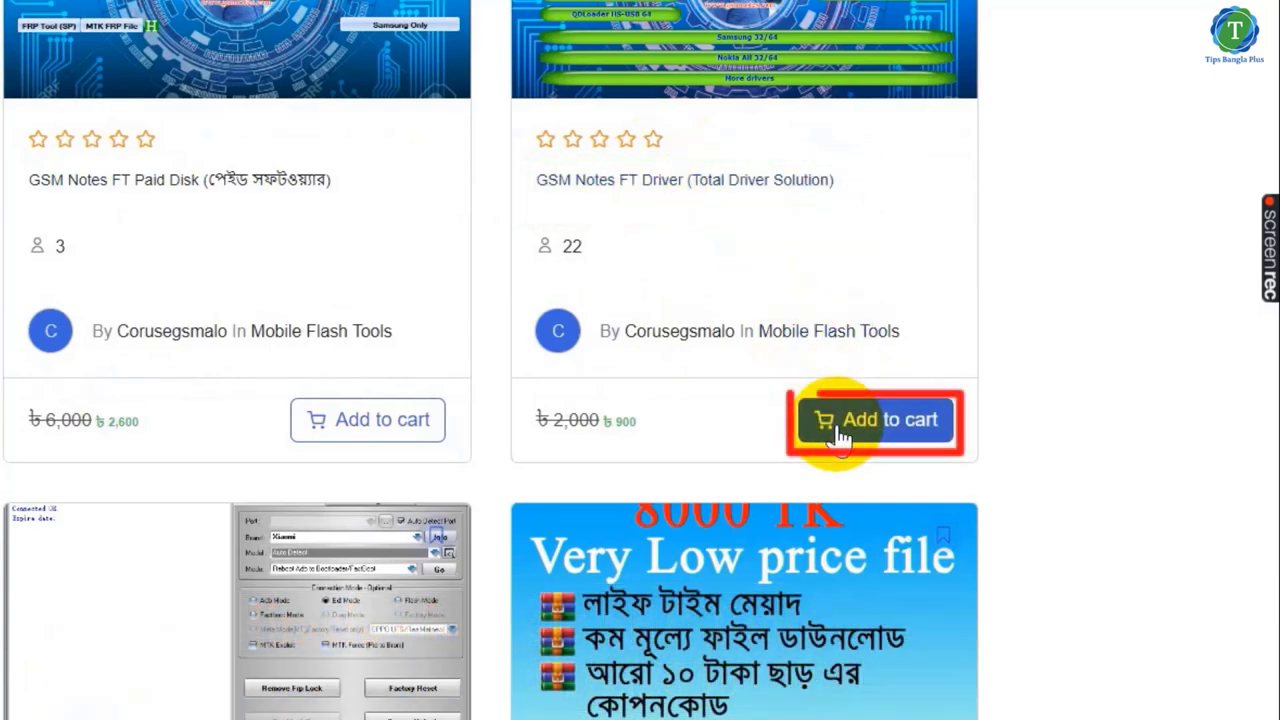
{"action": "left_click", "coordinate": [838, 440]}
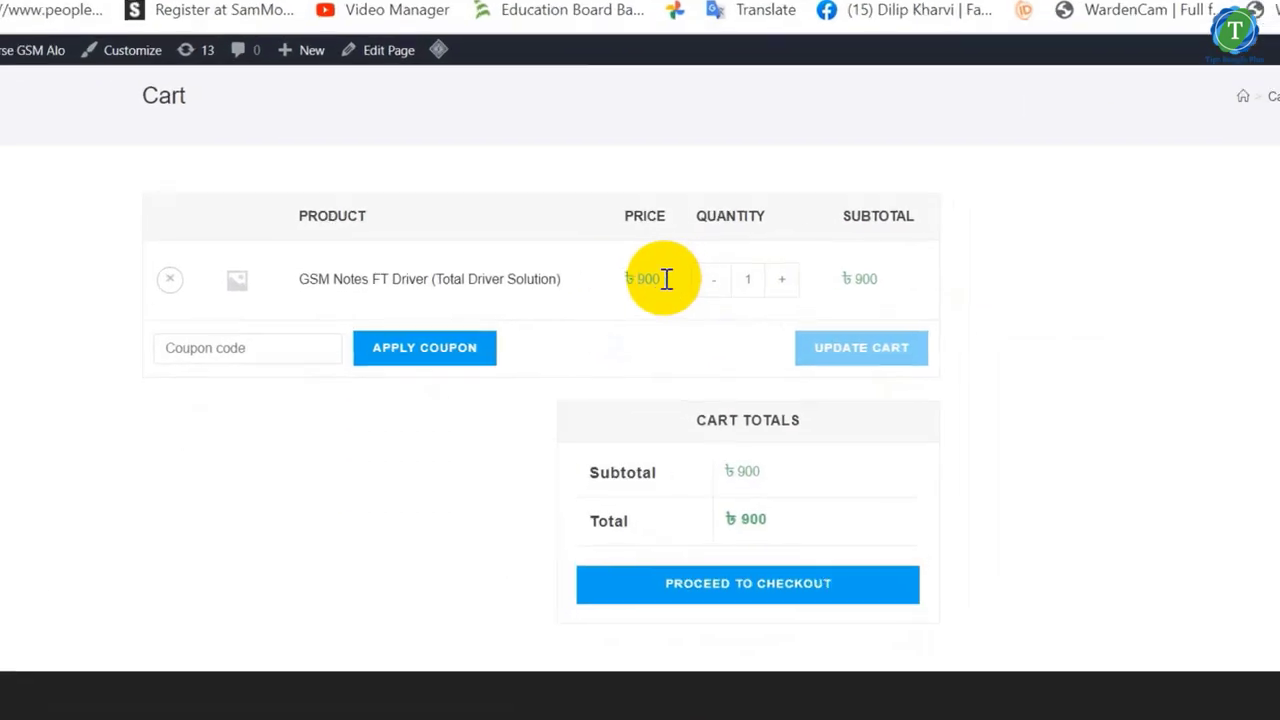
- Check the cart's ৳900 price for the GSM Notes FT Driver course
{"action": "left_click_drag", "start_coordinate": [666, 279], "coordinate": [622, 279]}
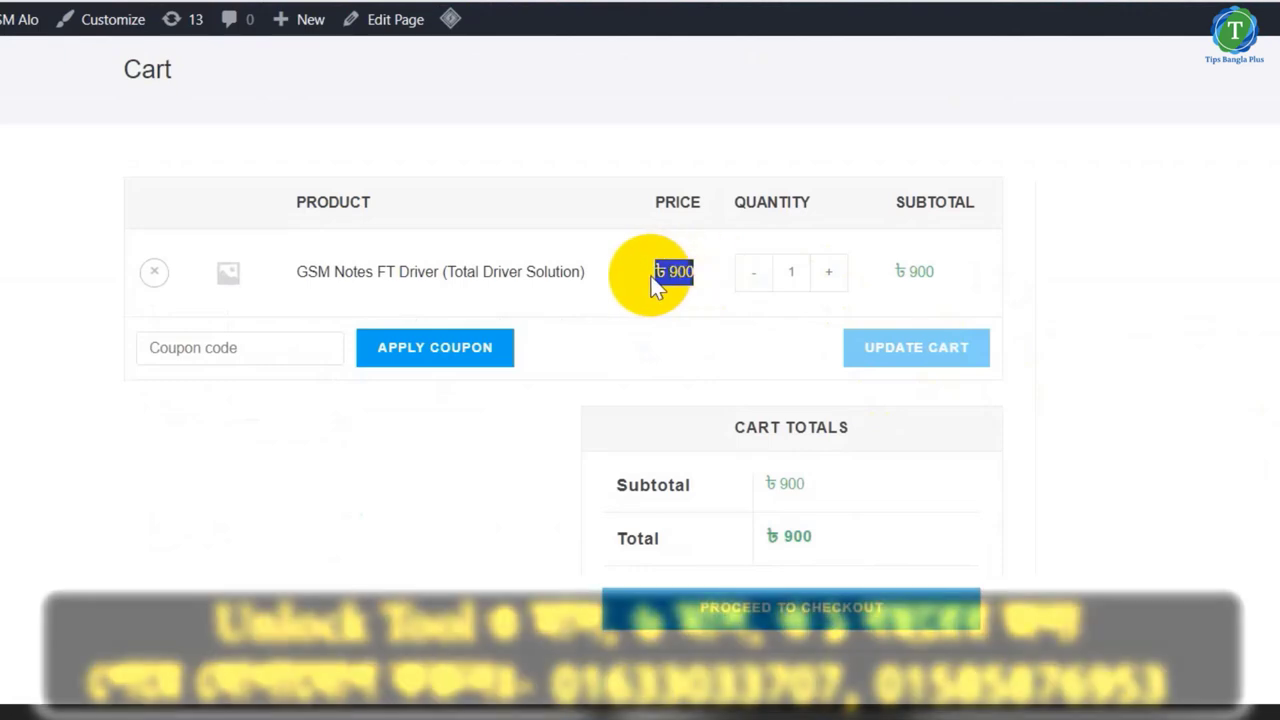
{"action": "left_click", "coordinate": [684, 280]}
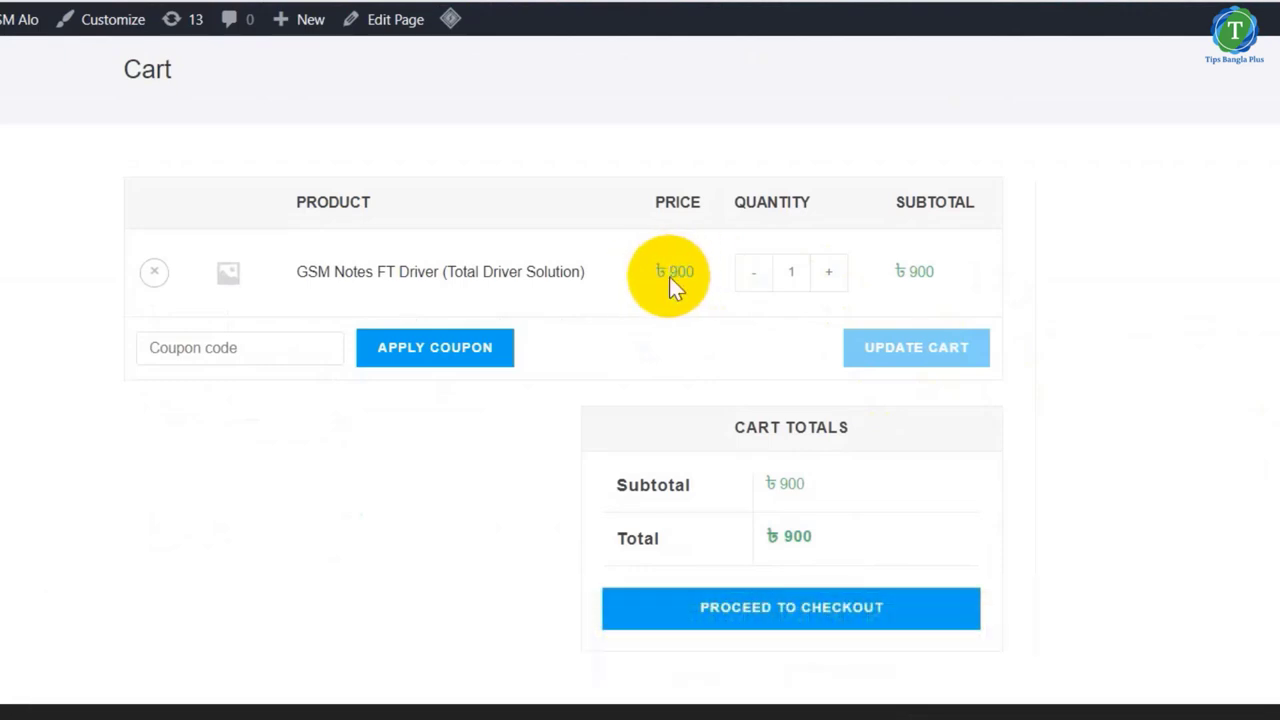
{"action": "left_click_drag", "start_coordinate": [667, 274], "coordinate": [713, 271]}
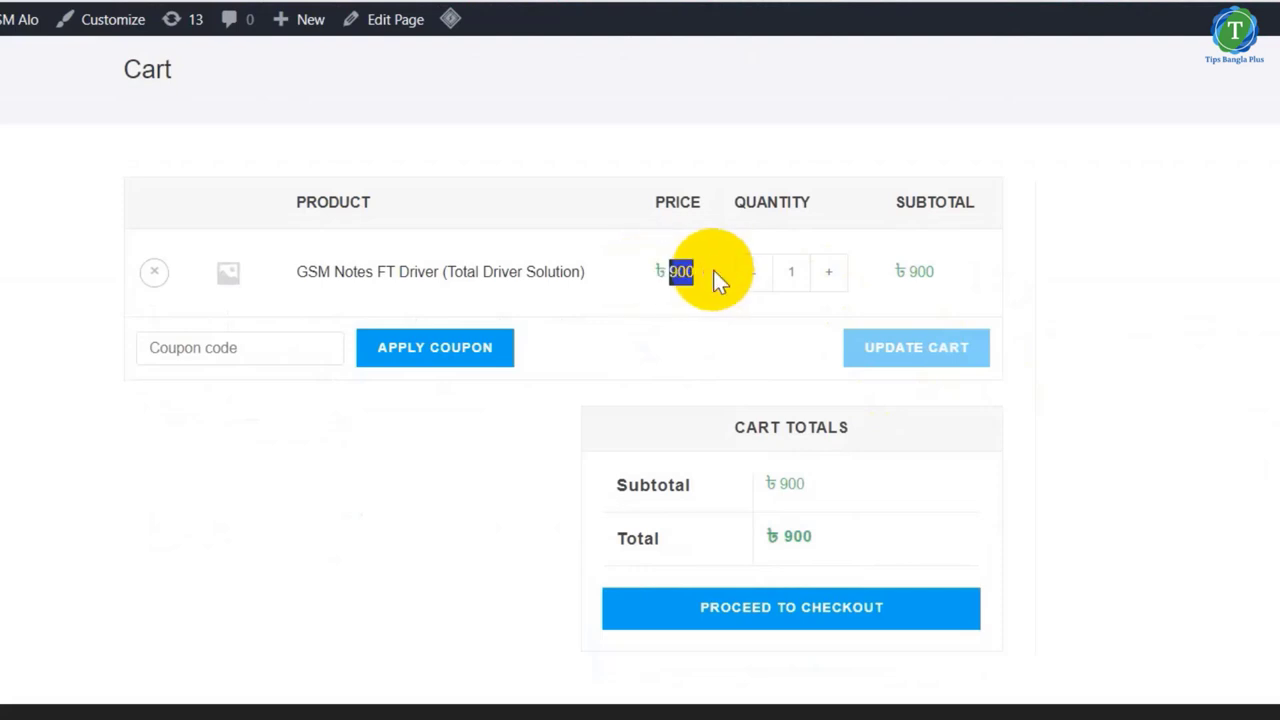
{"action": "left_click", "coordinate": [669, 278]}
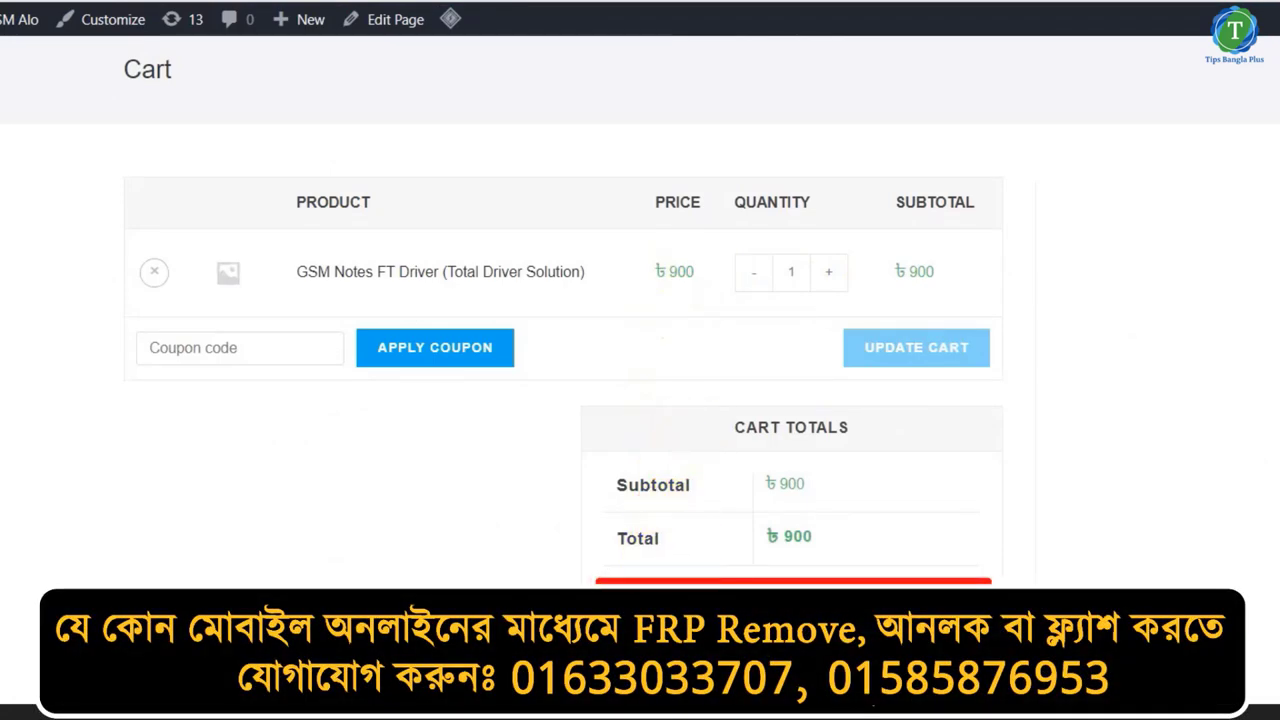
- Proceed to checkout and review the top billing fields, noting the company name is optional
{"action": "left_click", "coordinate": [775, 580]}
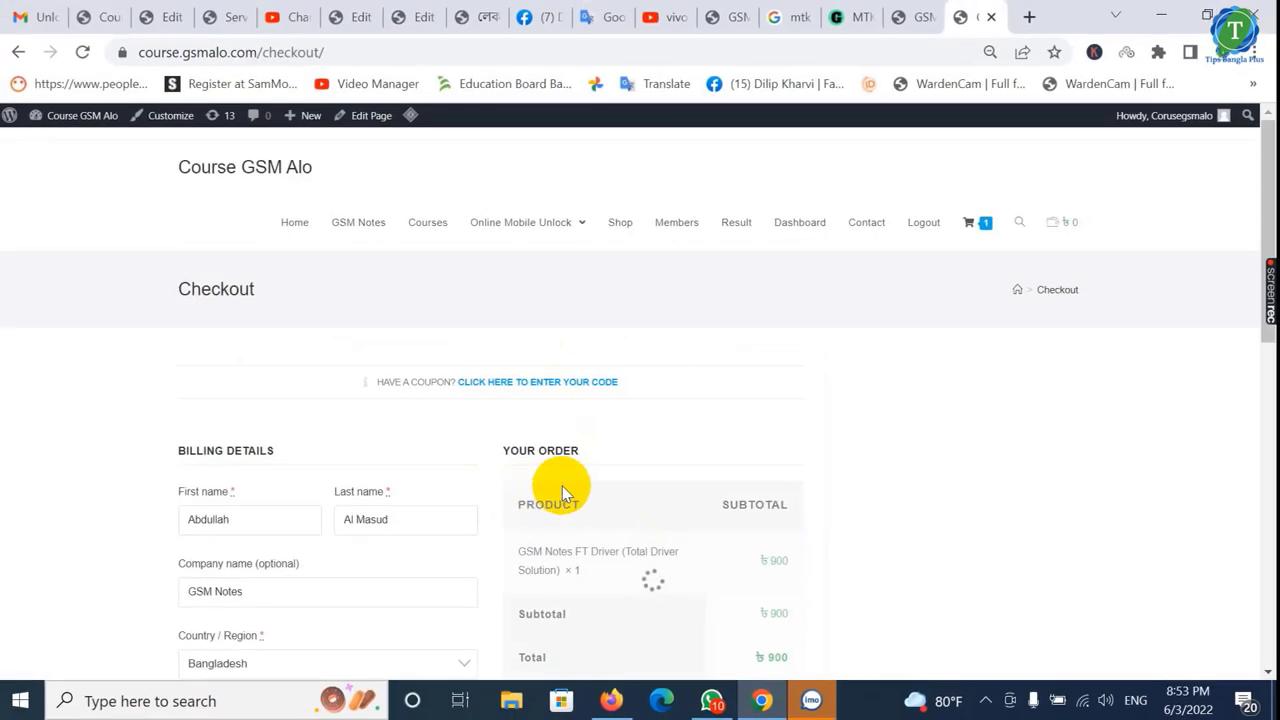
{"action": "scroll", "coordinate": [468, 485], "scroll_direction": "down", "scroll_amount": 2}
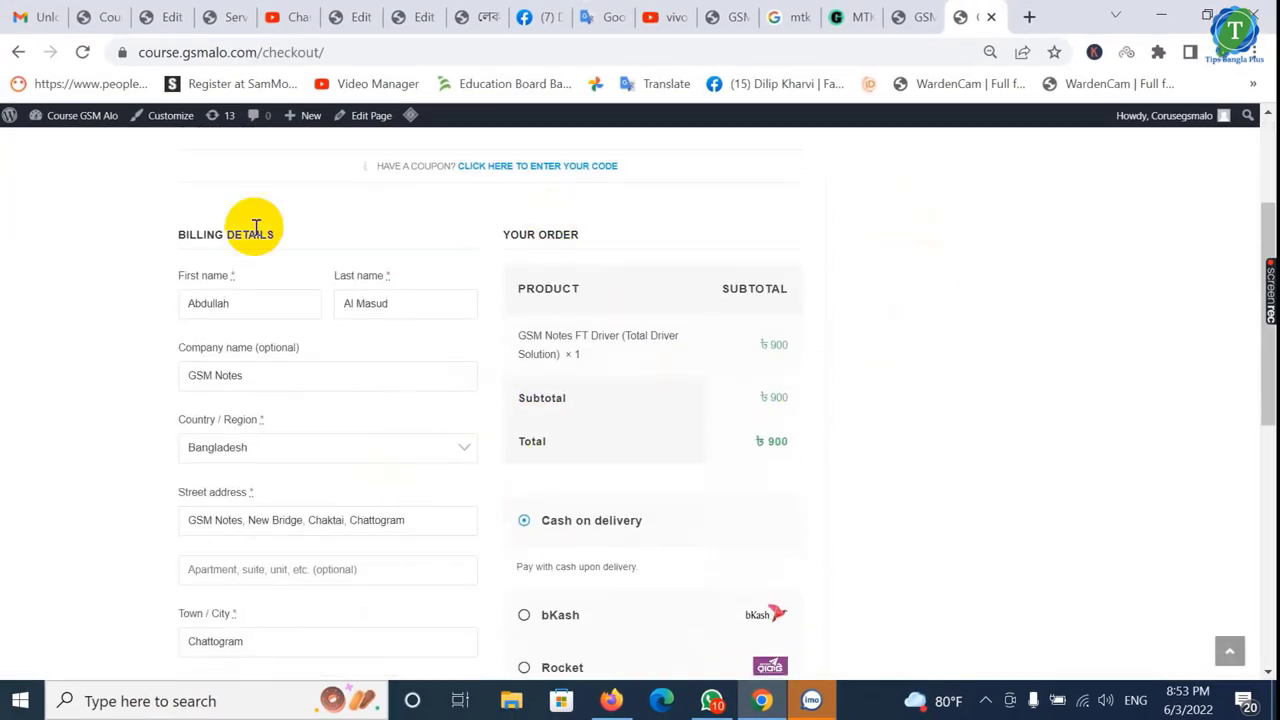
{"action": "scroll", "coordinate": [258, 485], "scroll_direction": "down", "scroll_amount": 1}
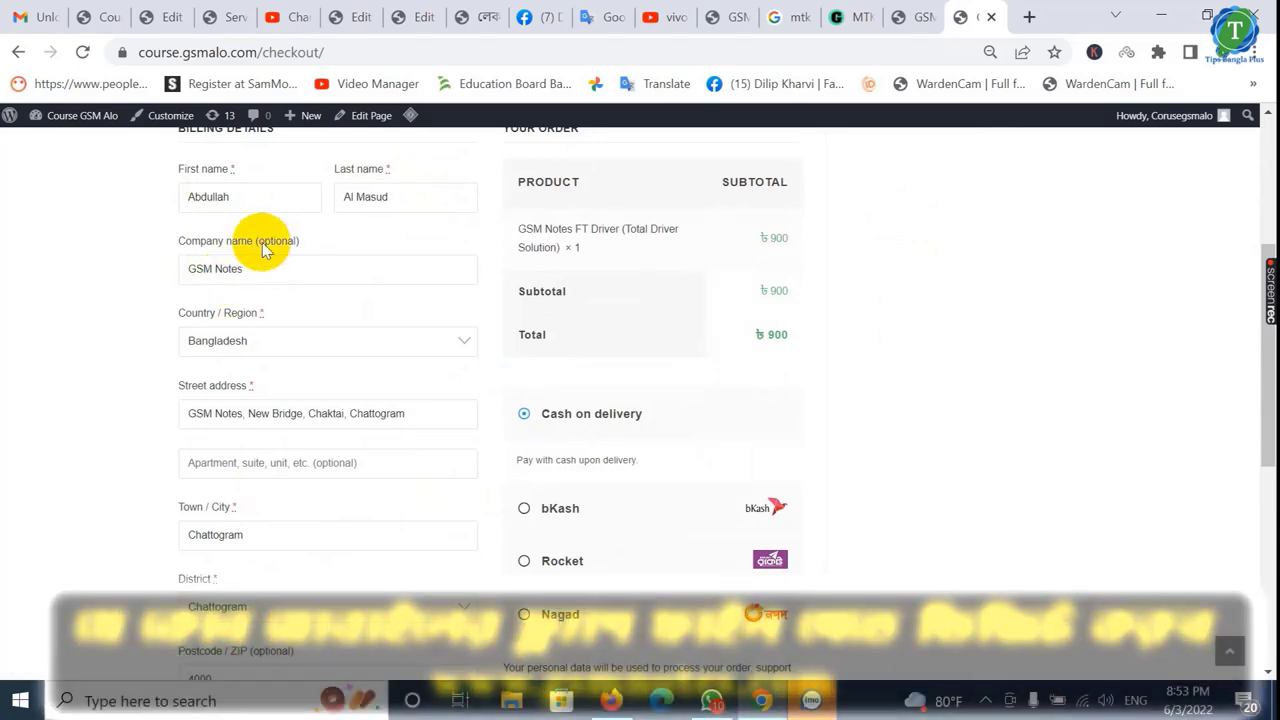
{"action": "left_click_drag", "start_coordinate": [263, 243], "coordinate": [295, 245]}
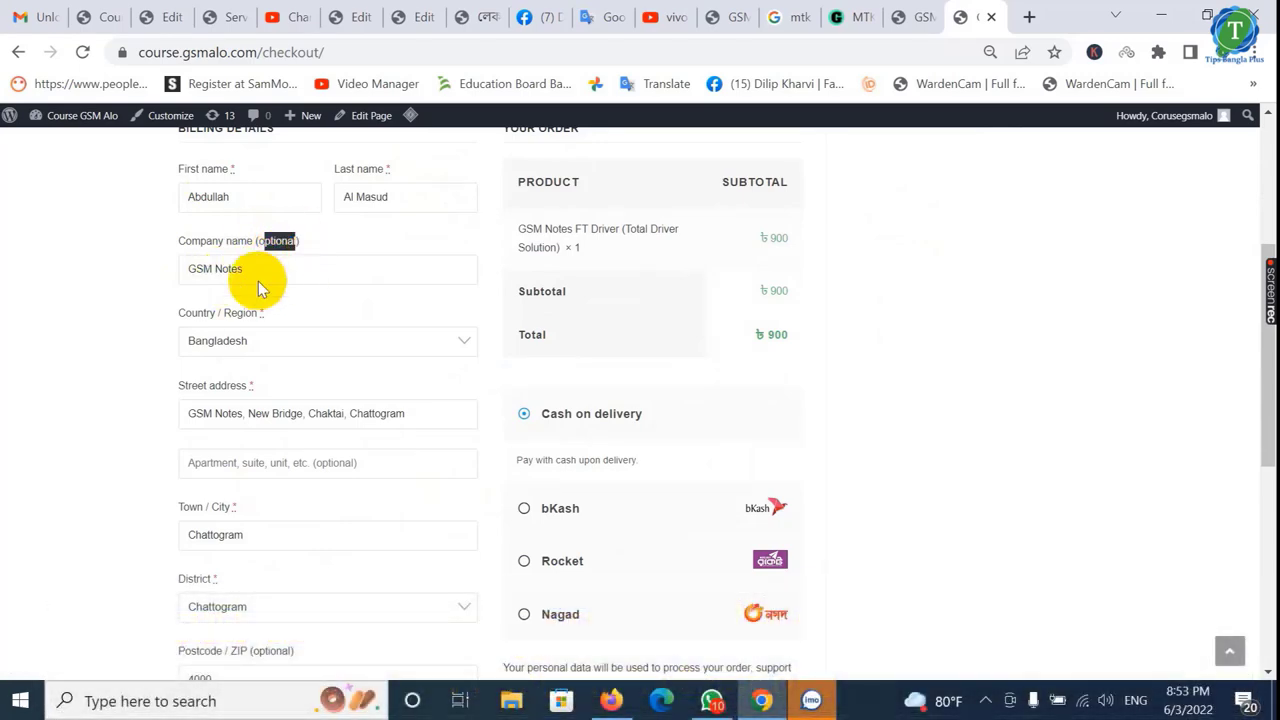
{"action": "scroll", "coordinate": [229, 347], "scroll_direction": "down", "scroll_amount": 1}
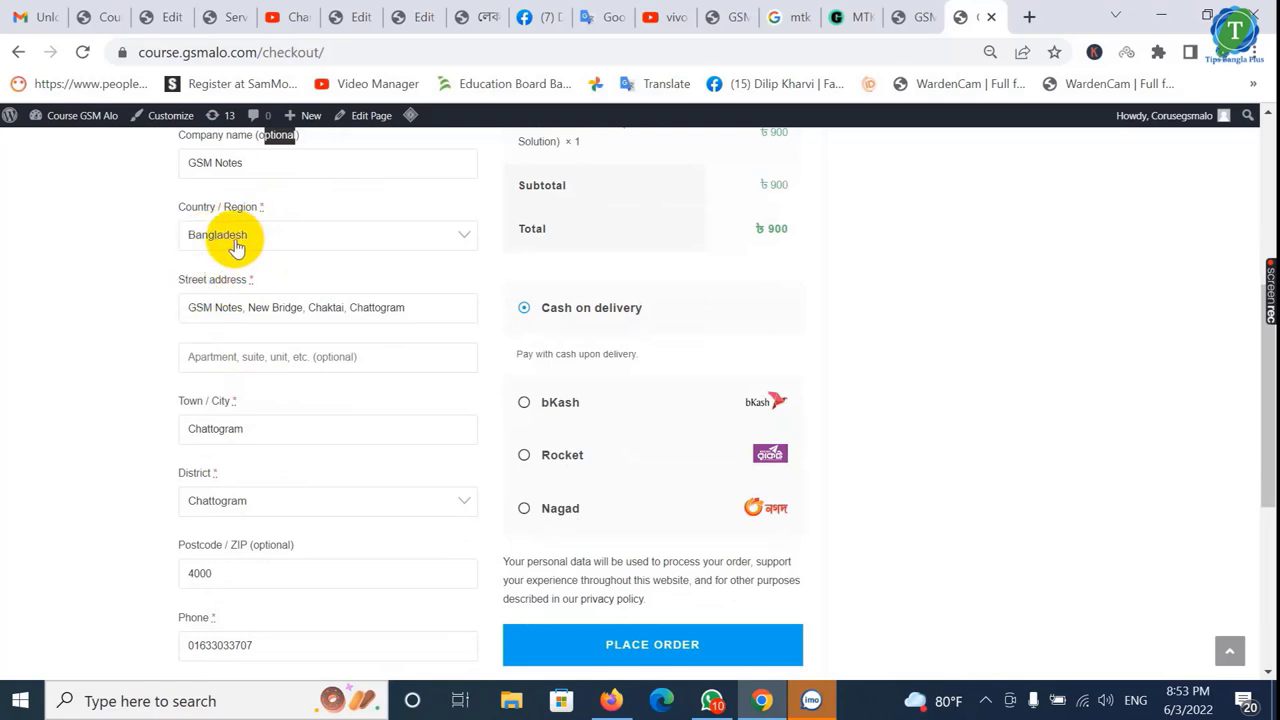
{"action": "left_click_drag", "start_coordinate": [191, 313], "coordinate": [414, 317]}
{"action": "scroll", "coordinate": [363, 354], "scroll_direction": "down", "scroll_amount": 1}
- Review the address, town, postcode and email fields, keeping the current district unchanged
{"action": "left_click", "coordinate": [205, 254]}
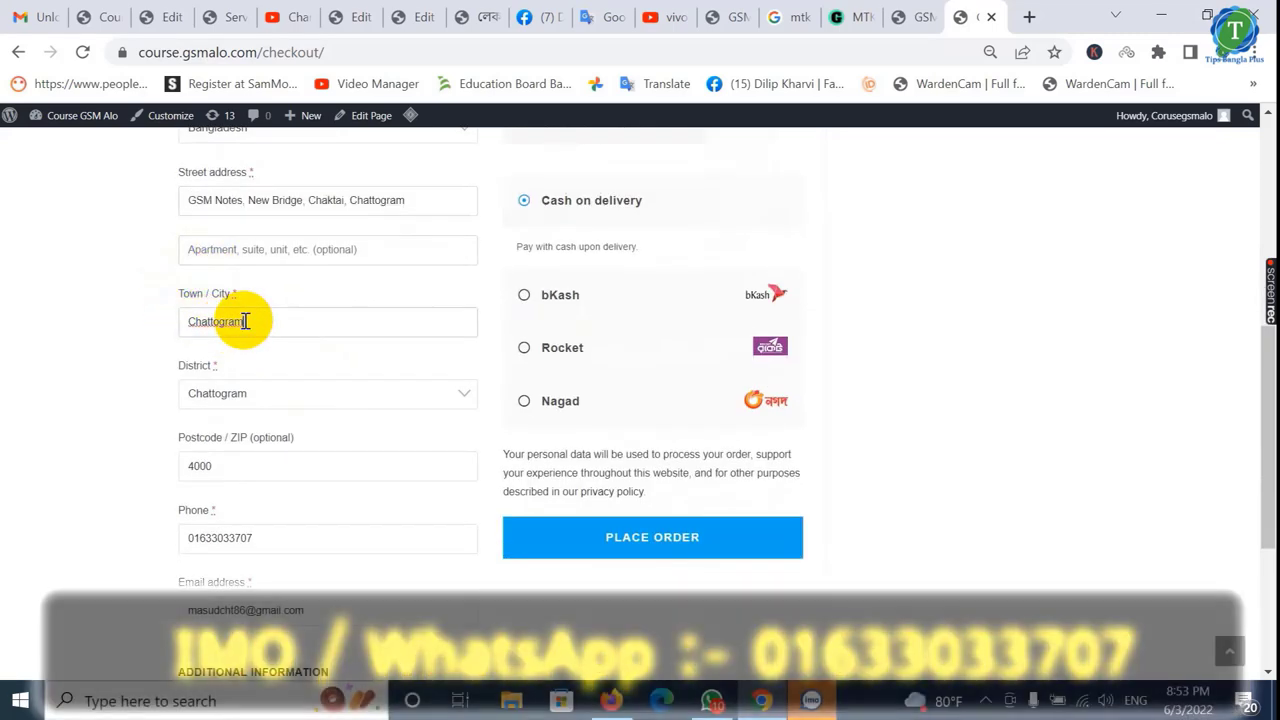
{"action": "left_click", "coordinate": [245, 320]}
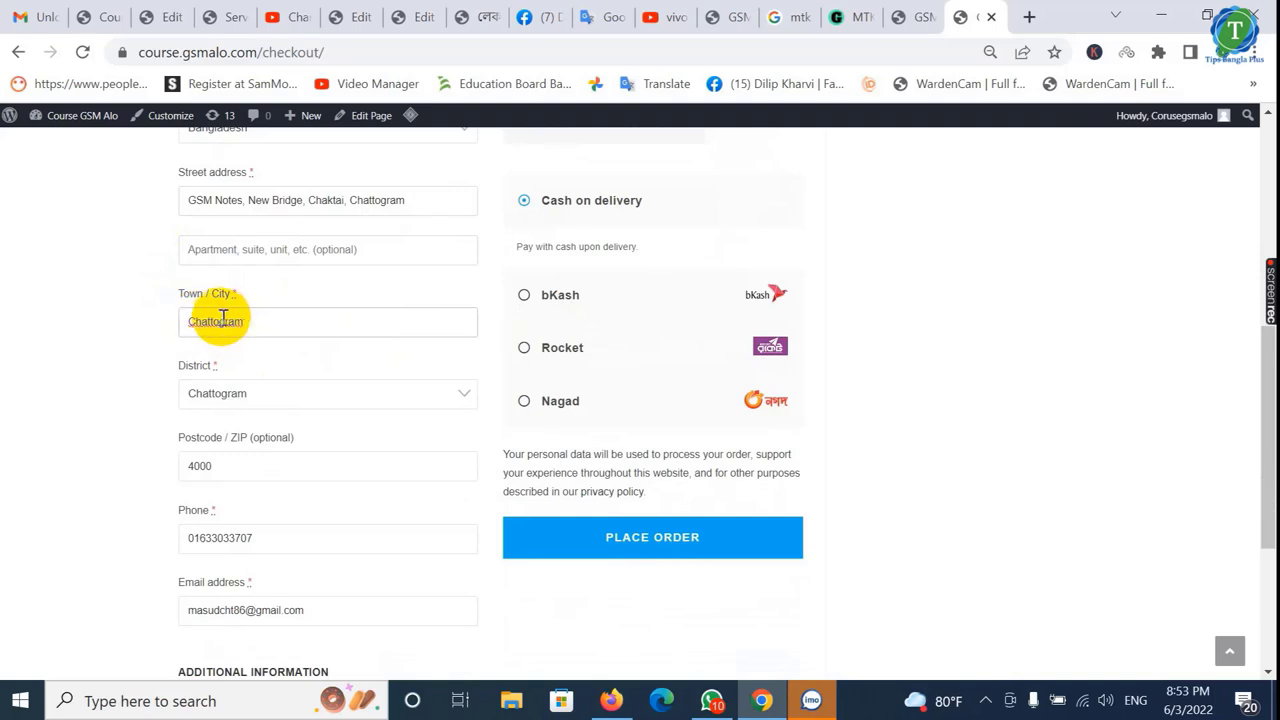
{"action": "scroll", "coordinate": [217, 400], "scroll_direction": "down", "scroll_amount": 1}
{"action": "left_click", "coordinate": [234, 290]}
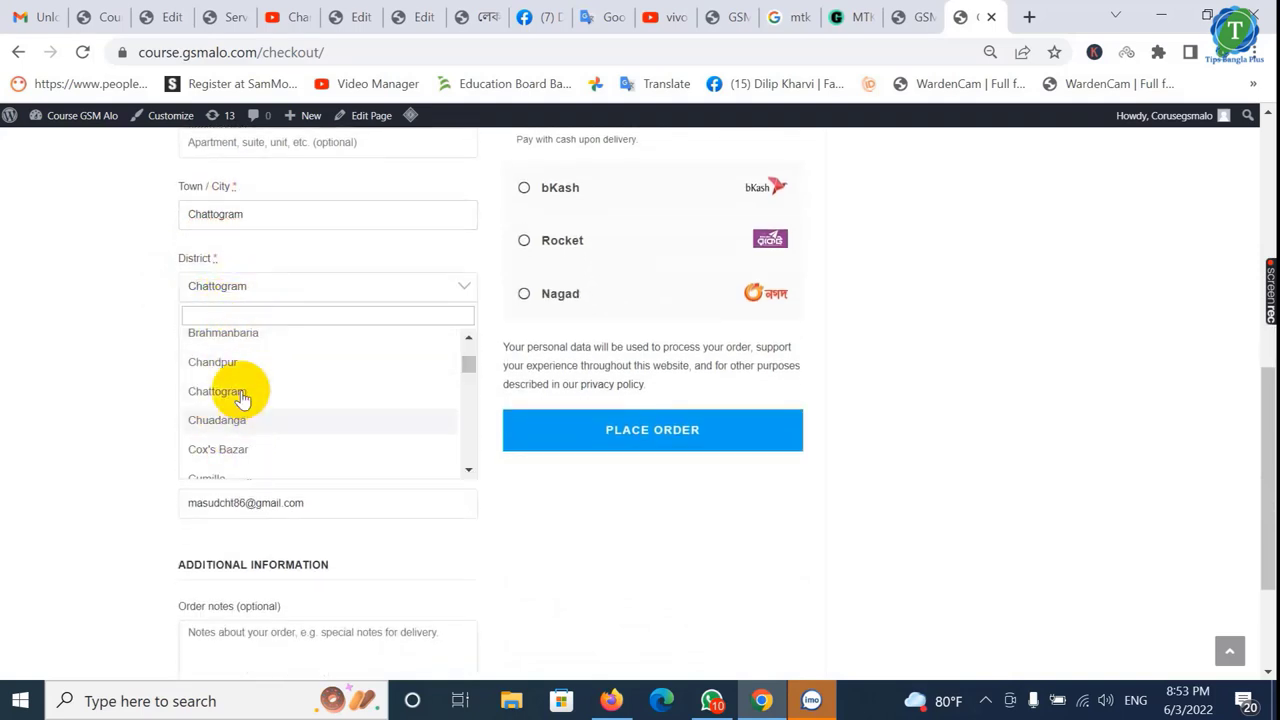
{"action": "left_click", "coordinate": [94, 368]}
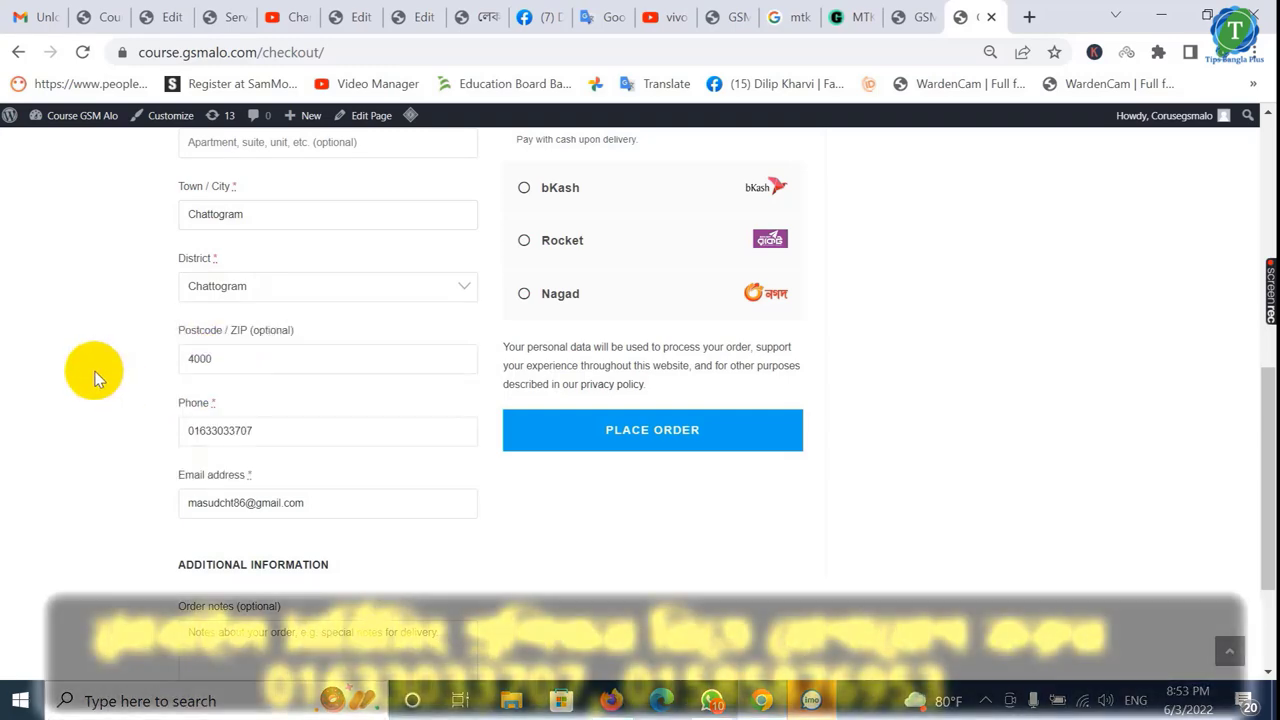
{"action": "left_click_drag", "start_coordinate": [212, 362], "coordinate": [157, 352]}
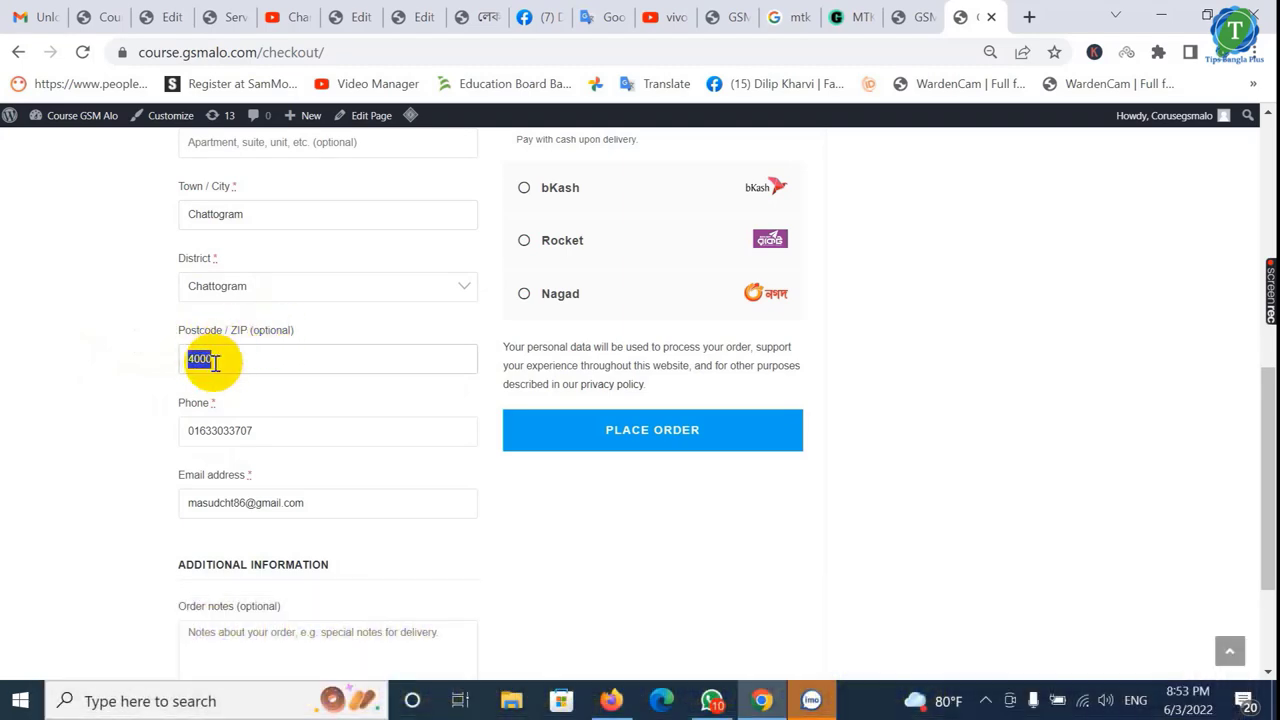
{"action": "scroll", "coordinate": [225, 361], "scroll_direction": "down", "scroll_amount": 2}
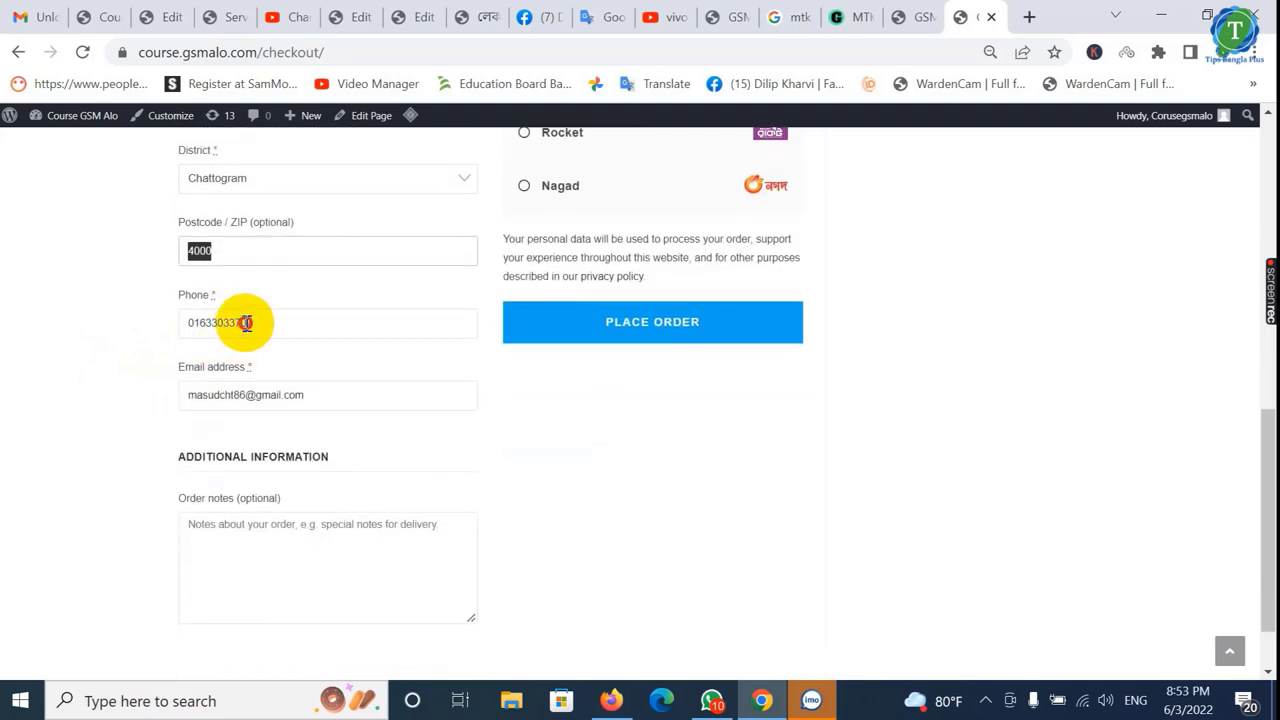
{"action": "left_click", "coordinate": [234, 390]}
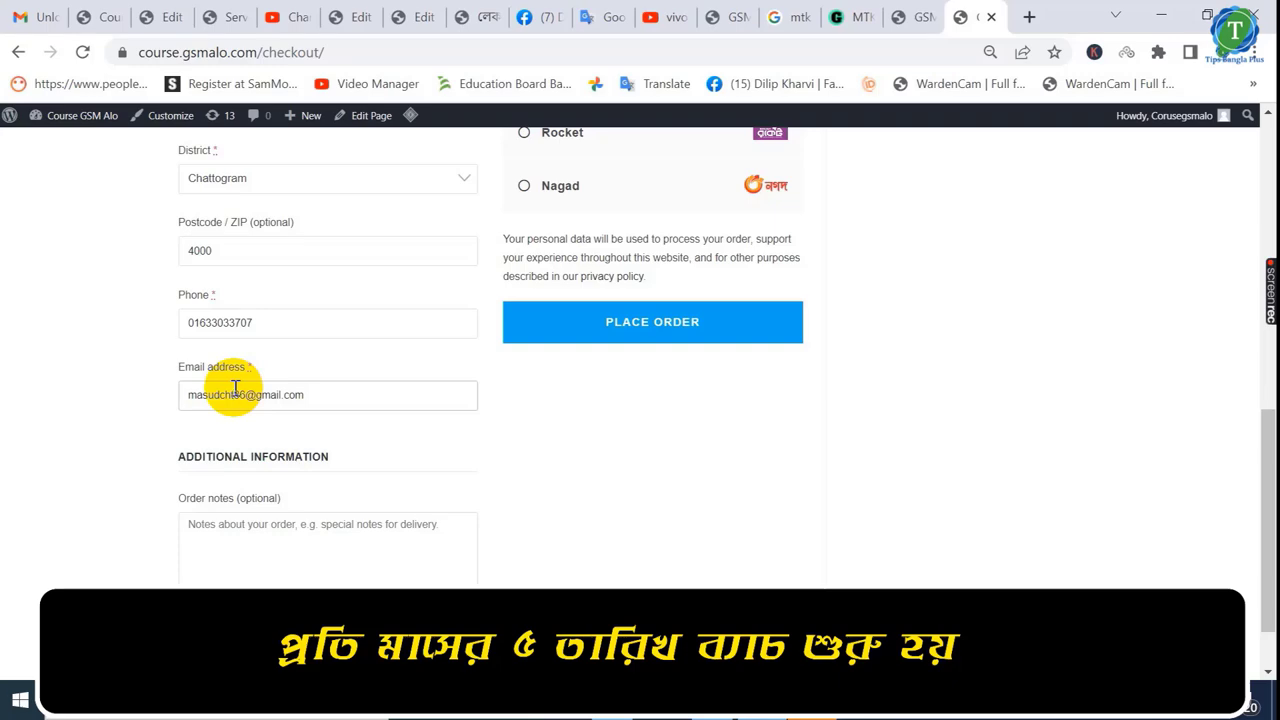
{"action": "scroll", "coordinate": [236, 390], "scroll_direction": "down", "scroll_amount": 1}
{"action": "scroll", "coordinate": [229, 340], "scroll_direction": "up", "scroll_amount": 2}
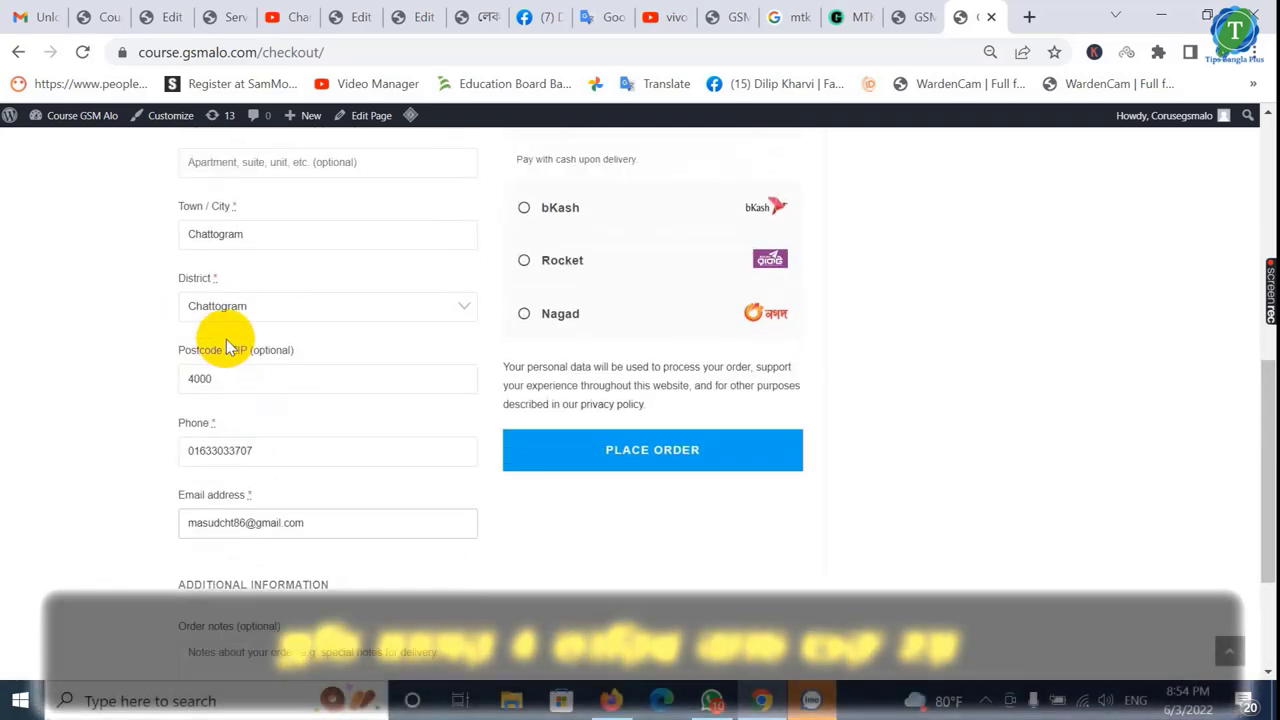
{"action": "scroll", "coordinate": [226, 339], "scroll_direction": "up", "scroll_amount": 3}
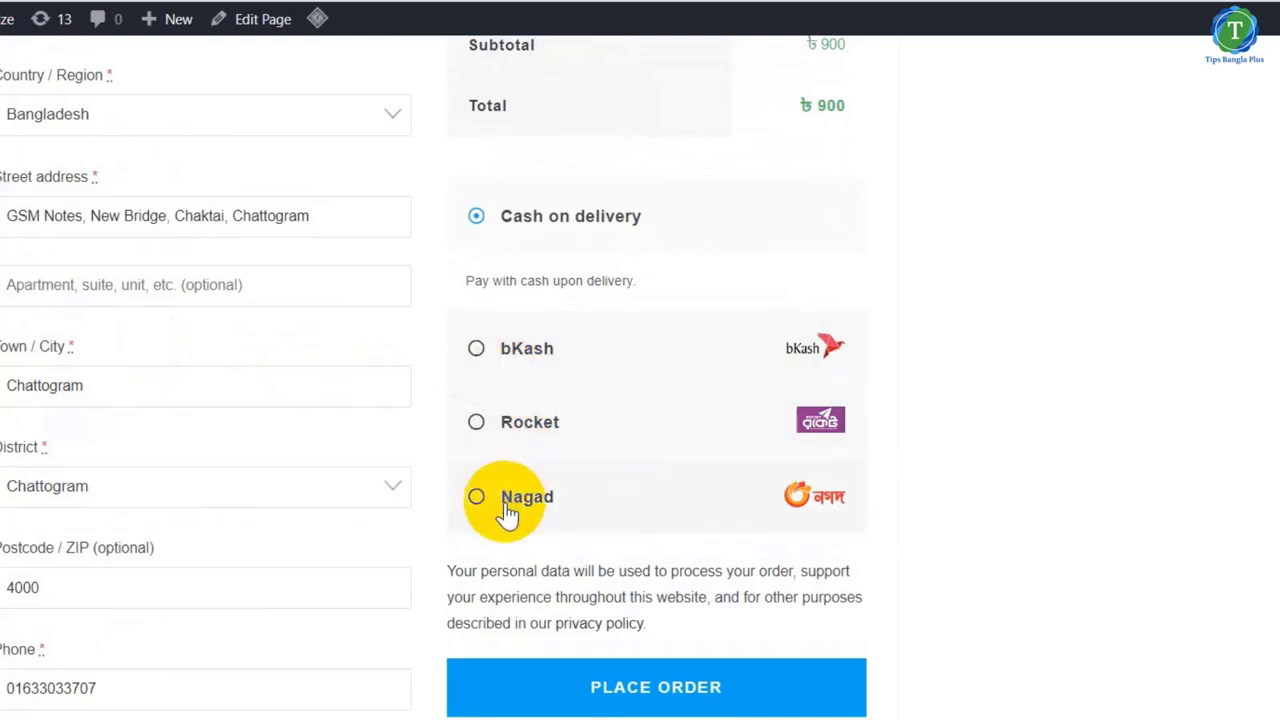
{"action": "left_click", "coordinate": [475, 349]}
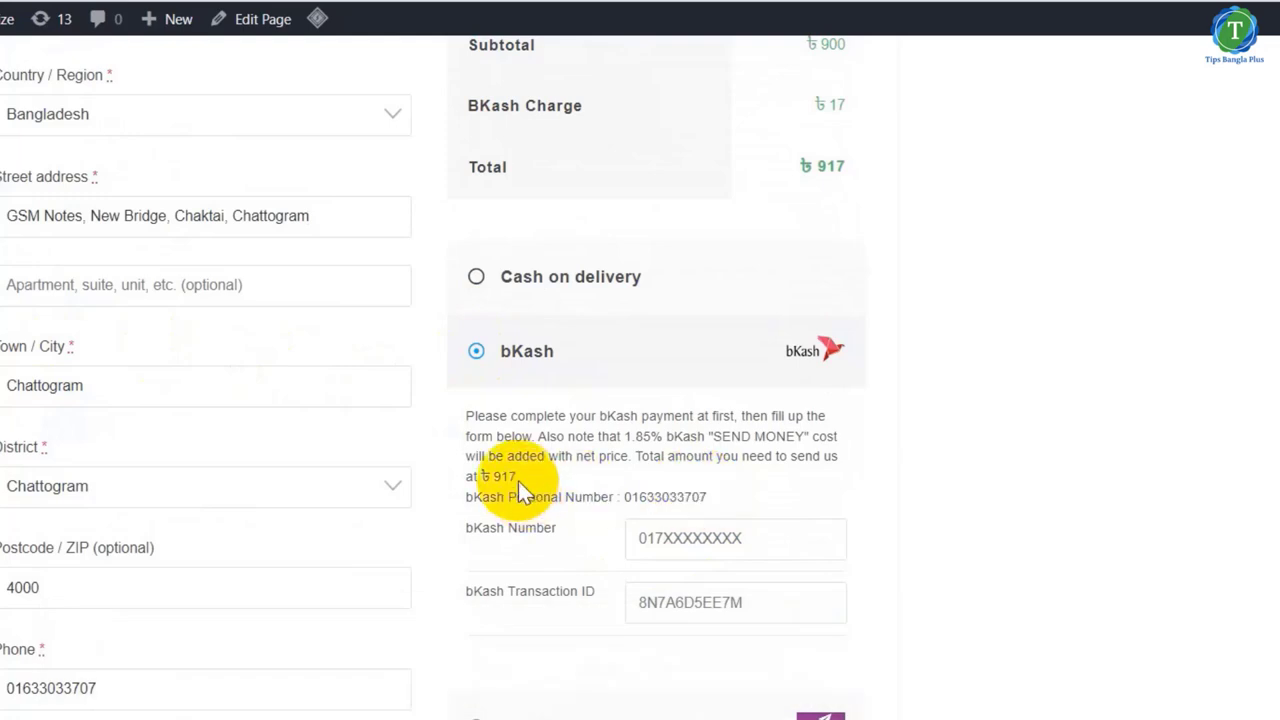
{"action": "left_click_drag", "start_coordinate": [705, 497], "coordinate": [620, 497]}
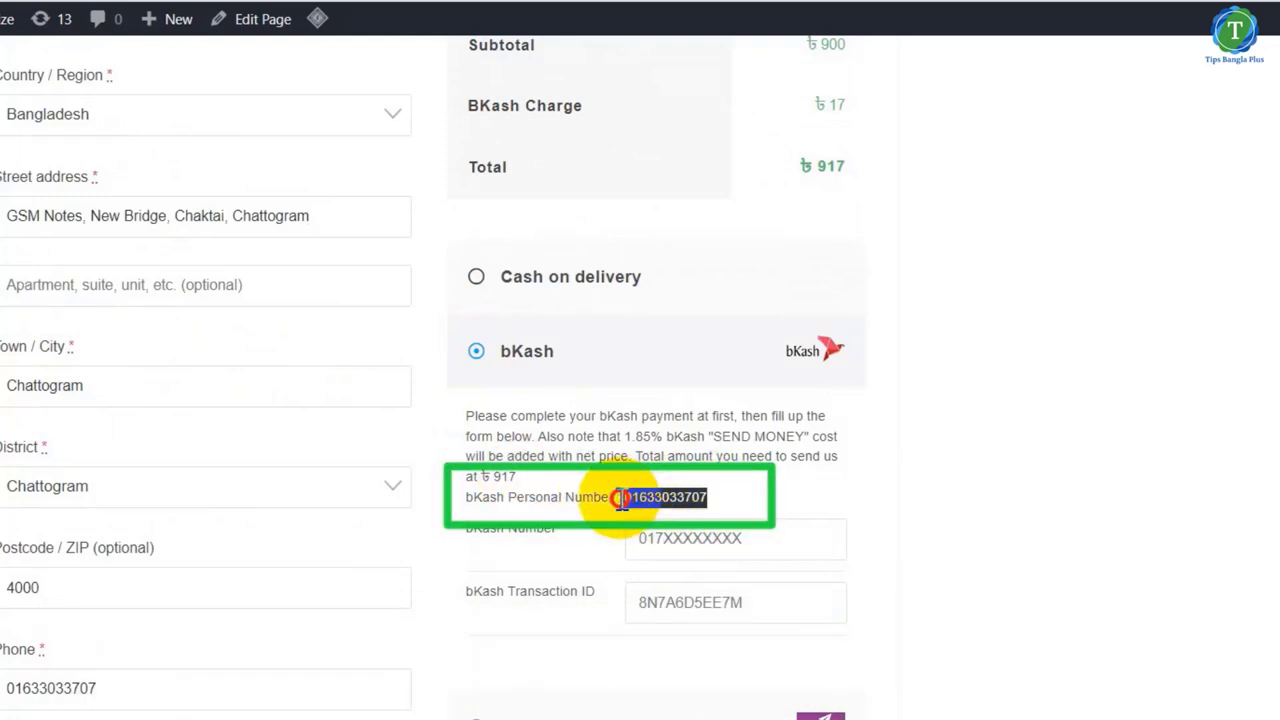
{"action": "left_click_drag", "start_coordinate": [519, 476], "coordinate": [493, 476]}
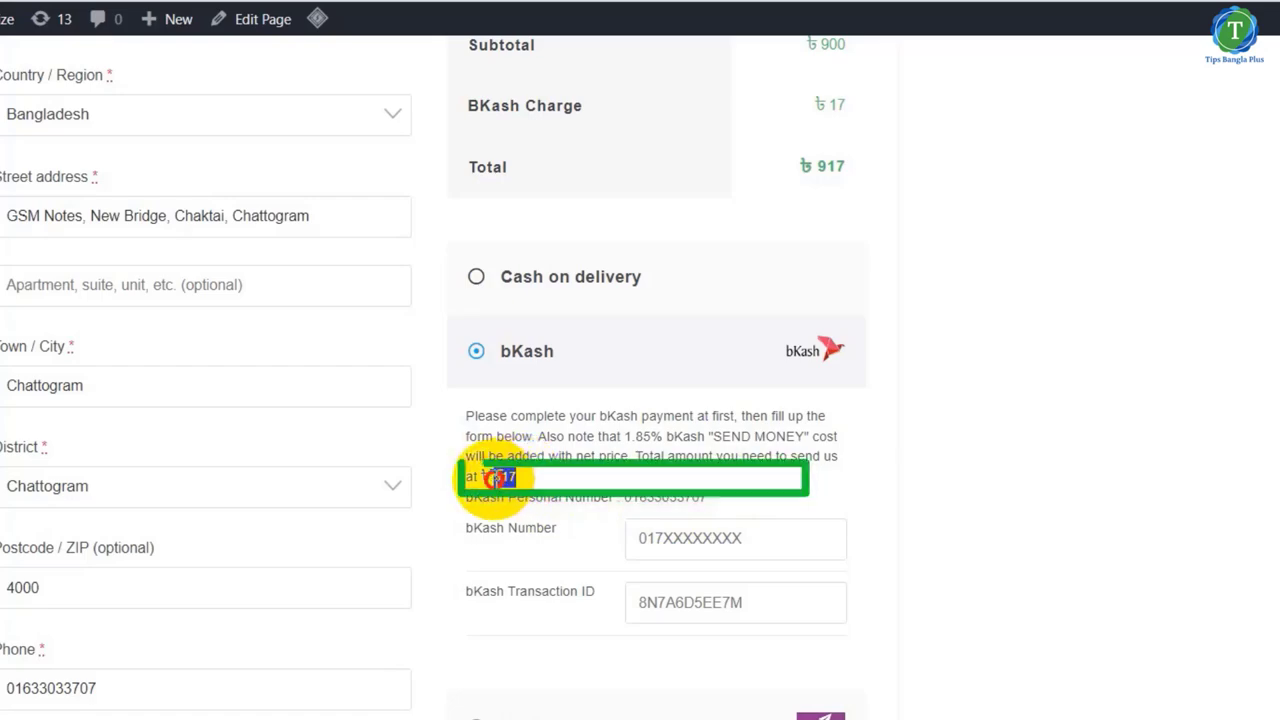
{"action": "scroll", "coordinate": [656, 516], "scroll_direction": "up", "scroll_amount": 3}
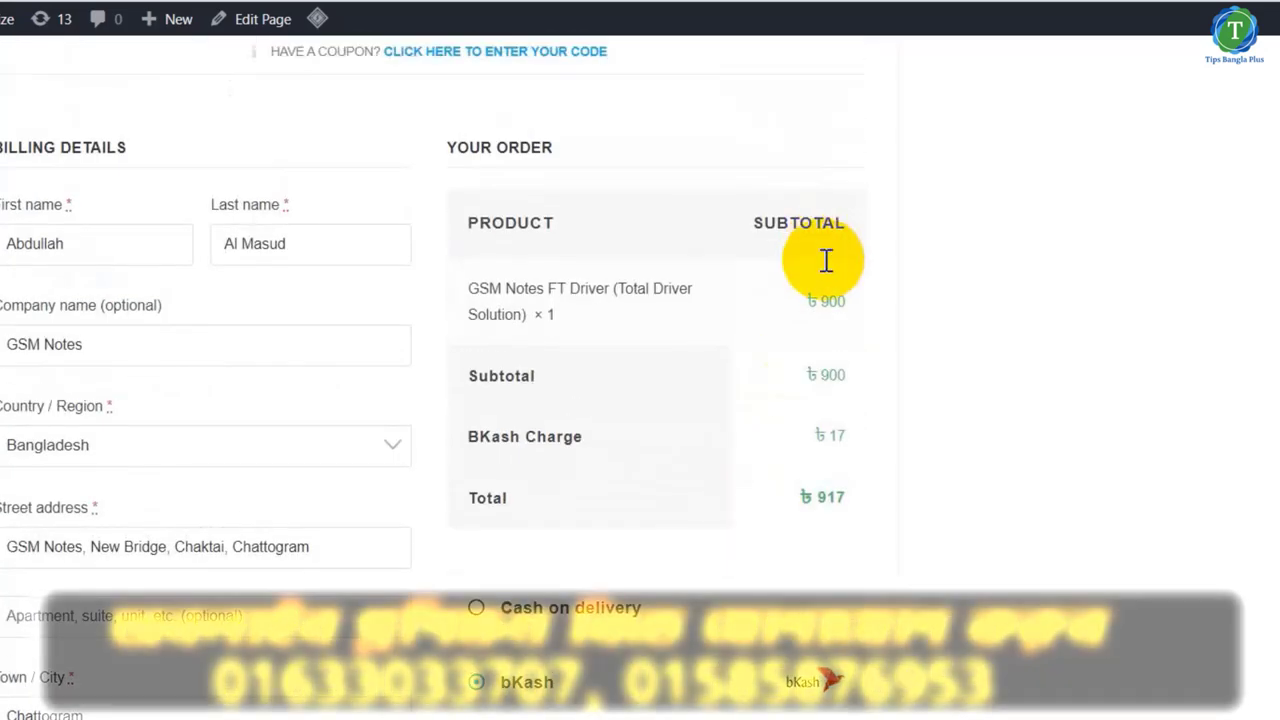
{"action": "scroll", "coordinate": [738, 412], "scroll_direction": "down", "scroll_amount": 5}
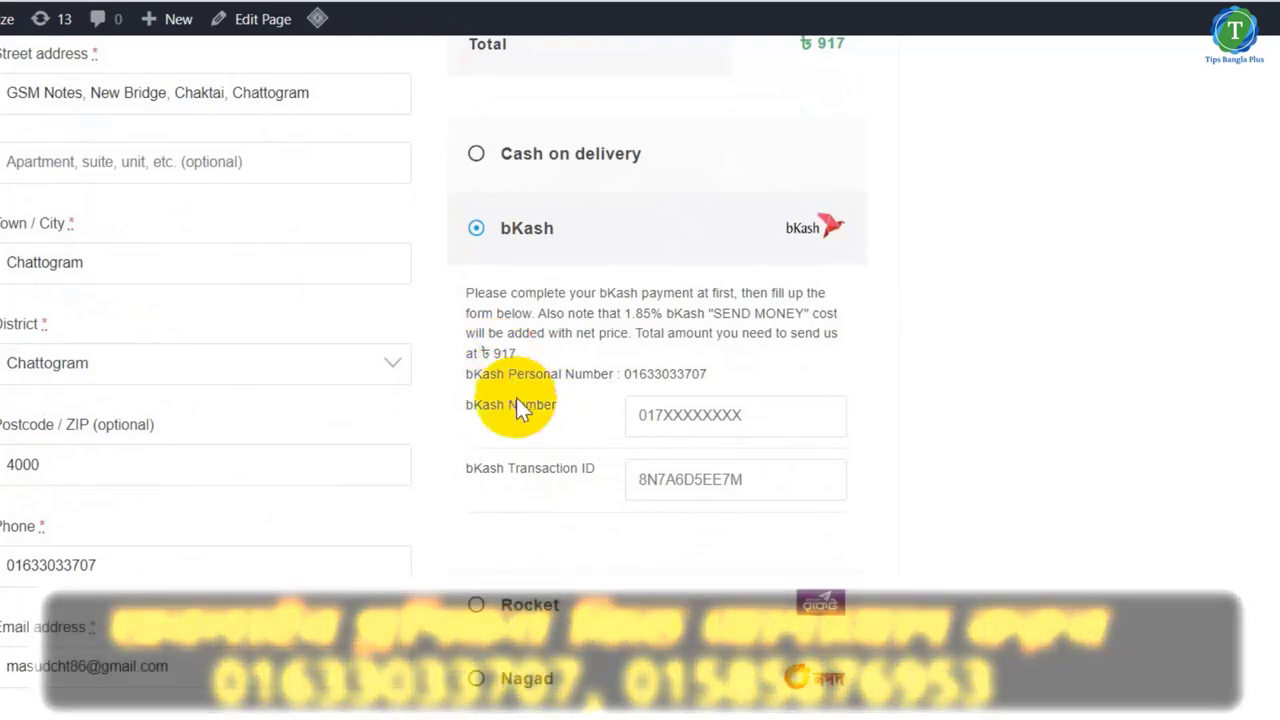
{"action": "scroll", "coordinate": [520, 410], "scroll_direction": "up", "scroll_amount": 3}
{"action": "scroll", "coordinate": [736, 440], "scroll_direction": "up", "scroll_amount": 3}
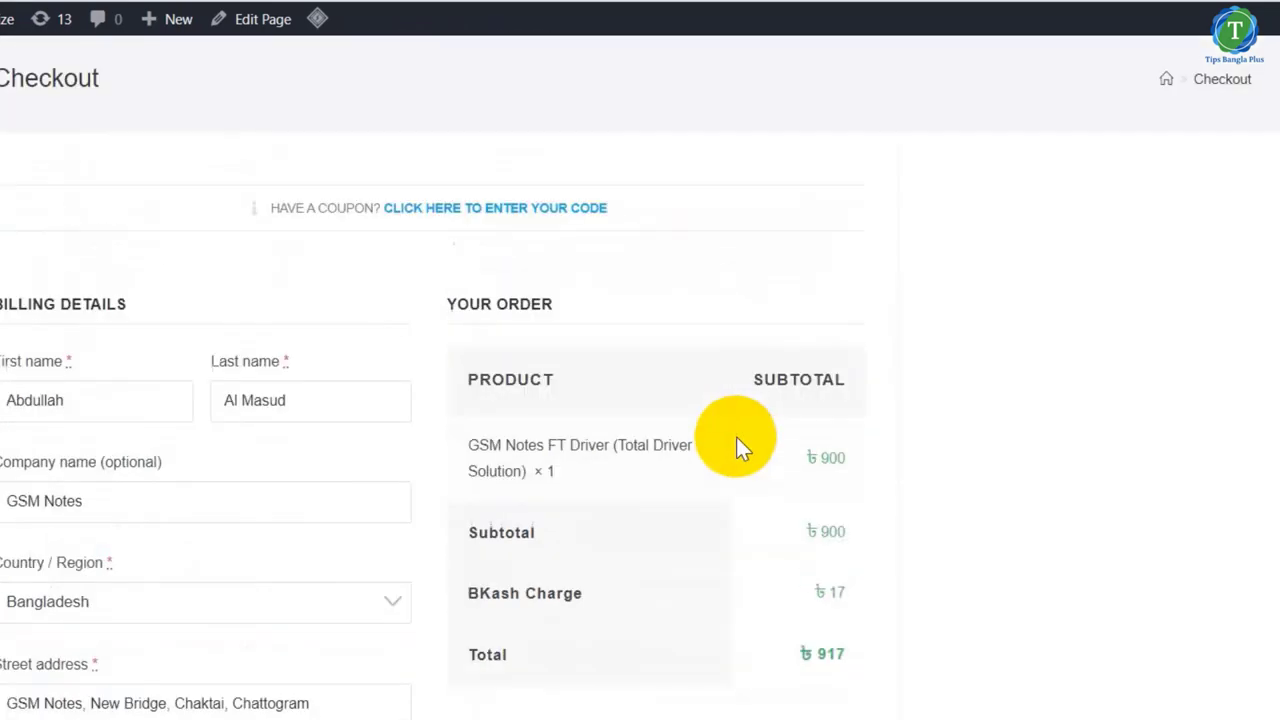
{"action": "scroll", "coordinate": [655, 529], "scroll_direction": "down", "scroll_amount": 3}
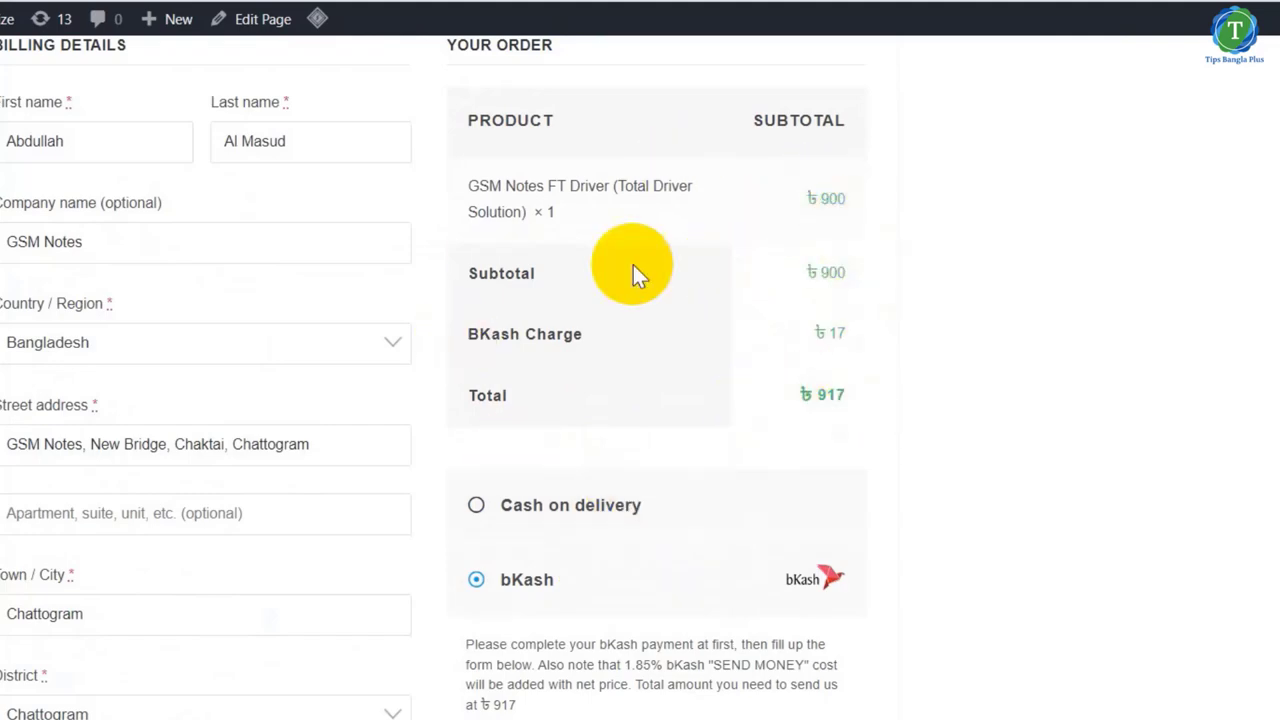
{"action": "scroll", "coordinate": [625, 600], "scroll_direction": "down", "scroll_amount": 5}
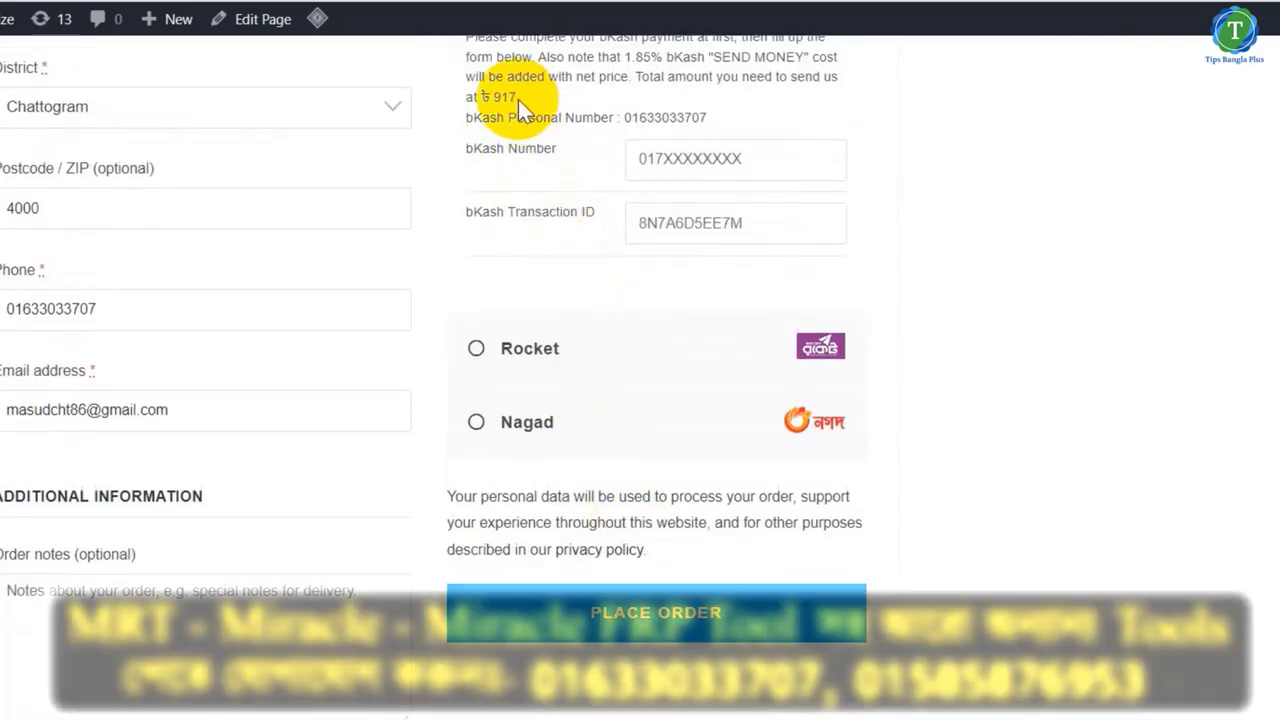
{"action": "double_click", "coordinate": [503, 97]}
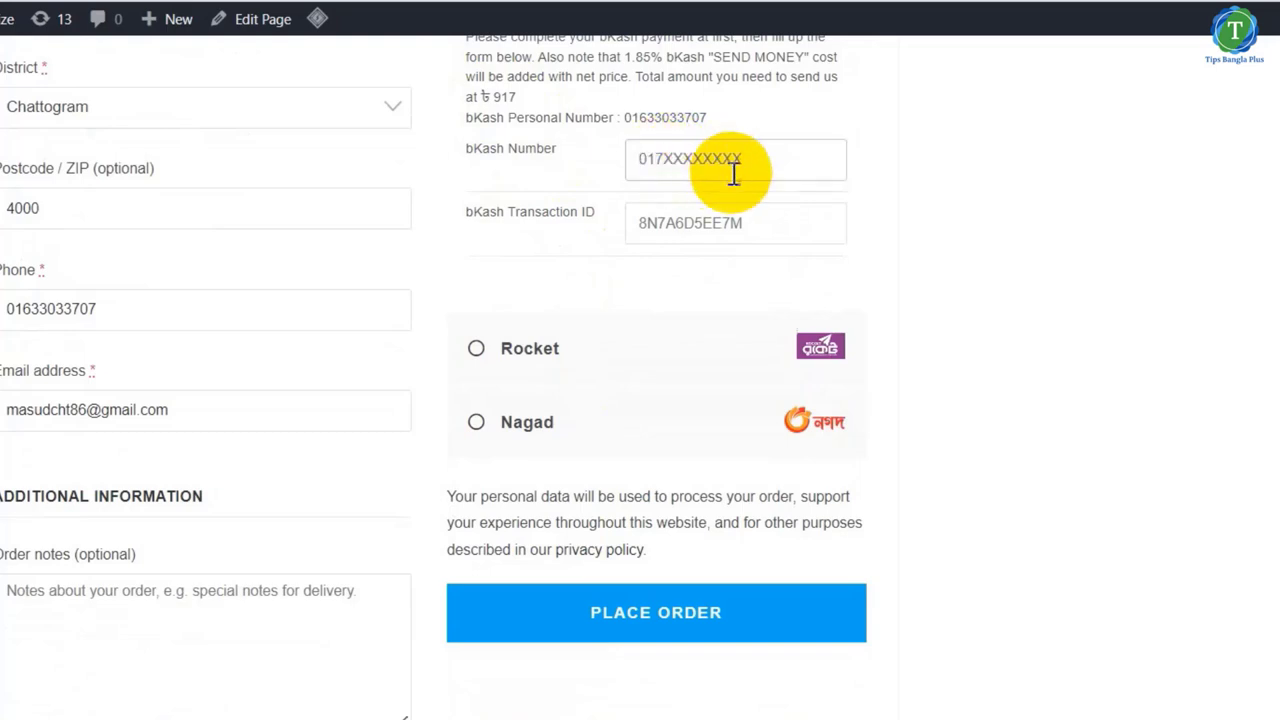
{"action": "left_click", "coordinate": [668, 225]}
{"action": "scroll", "coordinate": [646, 571], "scroll_direction": "up", "scroll_amount": 2}
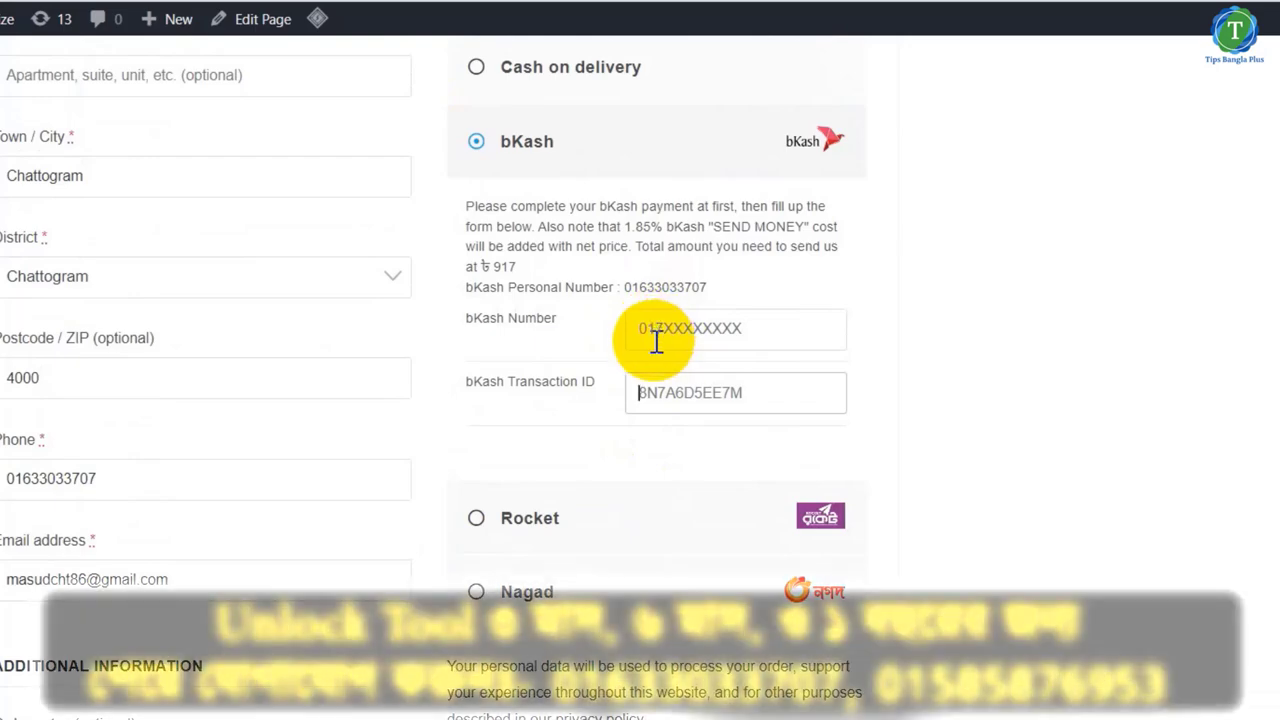
{"action": "left_click", "coordinate": [627, 288]}
{"action": "left_click_drag", "start_coordinate": [627, 288], "coordinate": [694, 290]}
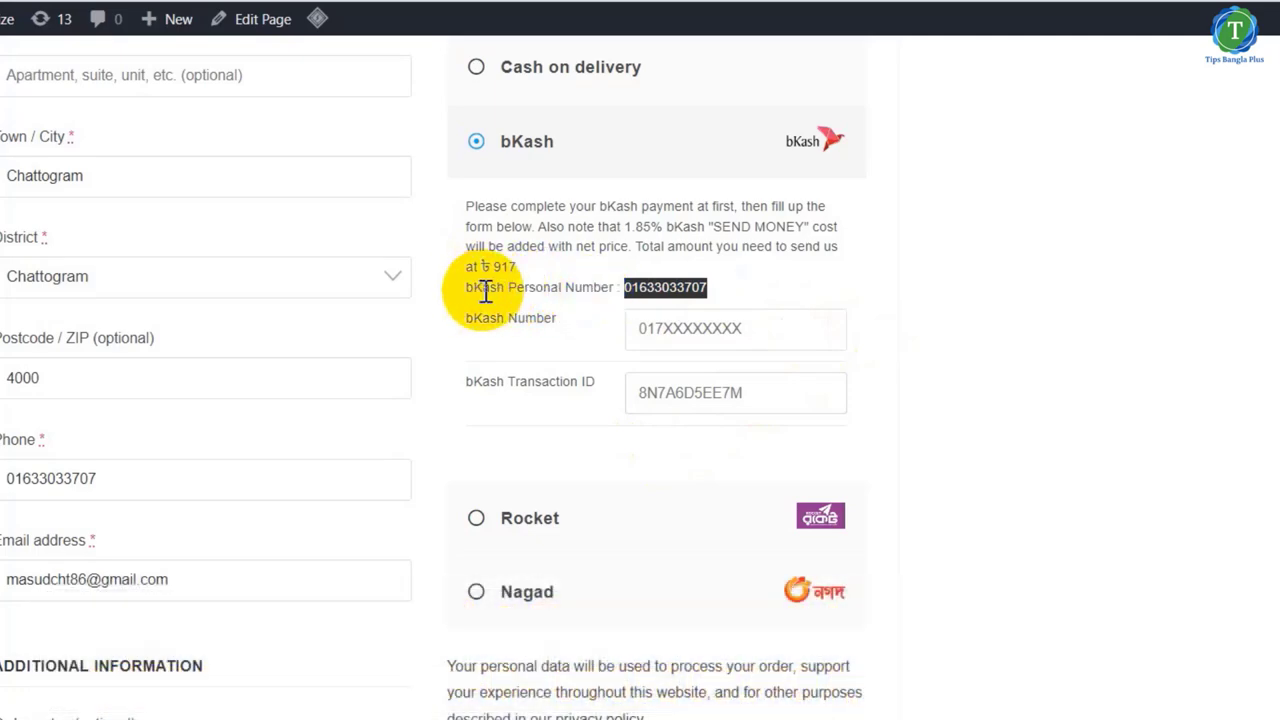
{"action": "double_click", "coordinate": [650, 288]}
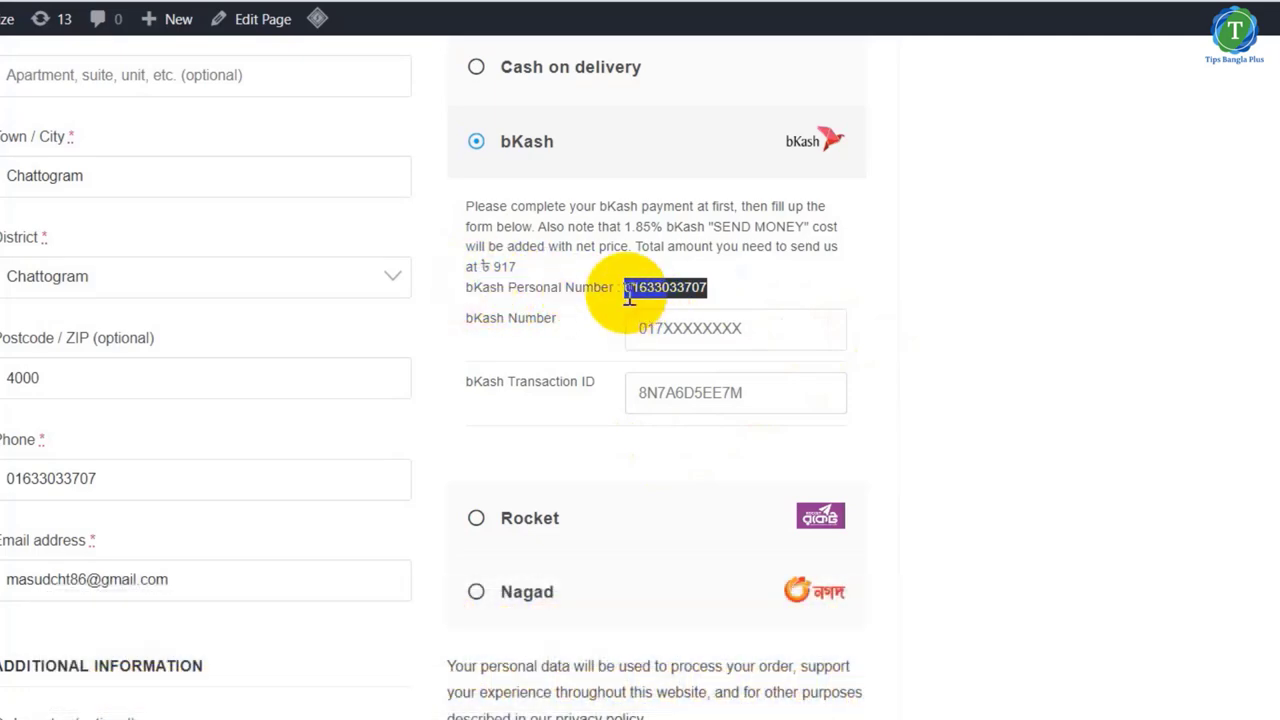
{"action": "left_click", "coordinate": [668, 288]}
{"action": "left_click_drag", "start_coordinate": [712, 290], "coordinate": [640, 292]}
{"action": "double_click", "coordinate": [510, 265]}
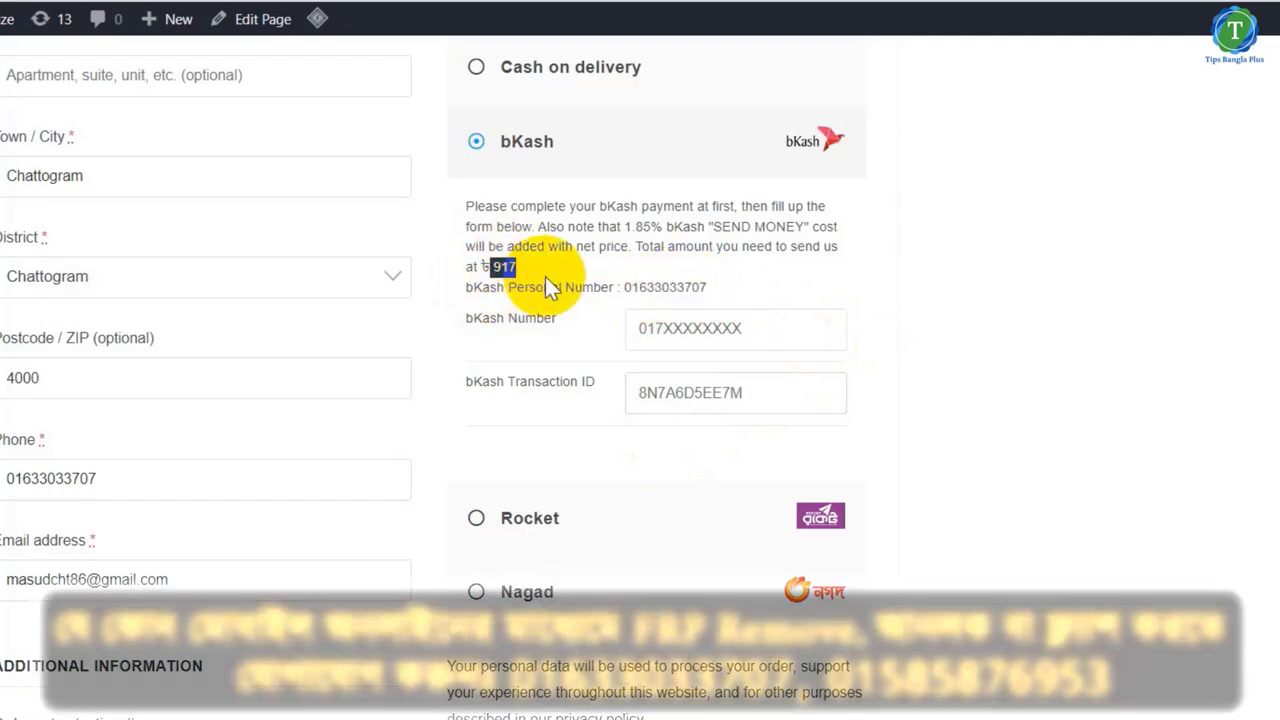
{"action": "left_click", "coordinate": [673, 342]}
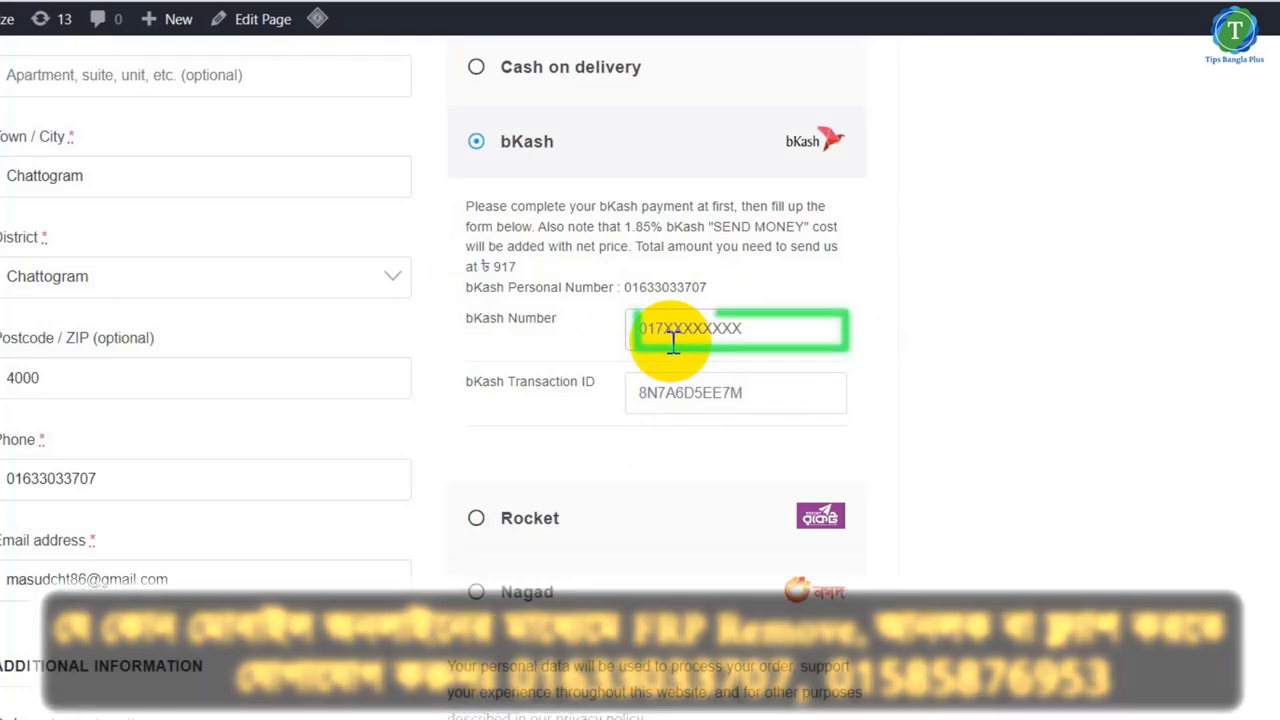
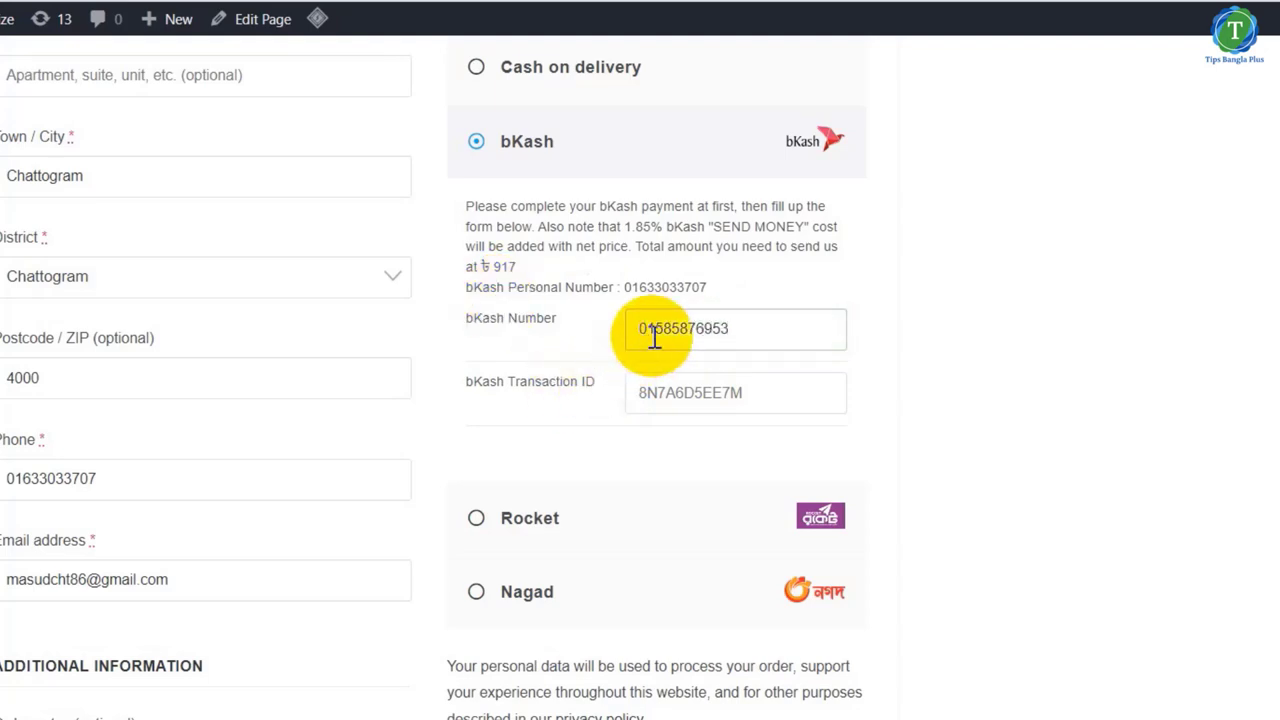
- Enter the sender's bKash number, correcting the first wrong entry
{"action": "left_click_drag", "start_coordinate": [706, 287], "coordinate": [612, 287]}
{"action": "left_click_drag", "start_coordinate": [516, 267], "coordinate": [483, 268]}
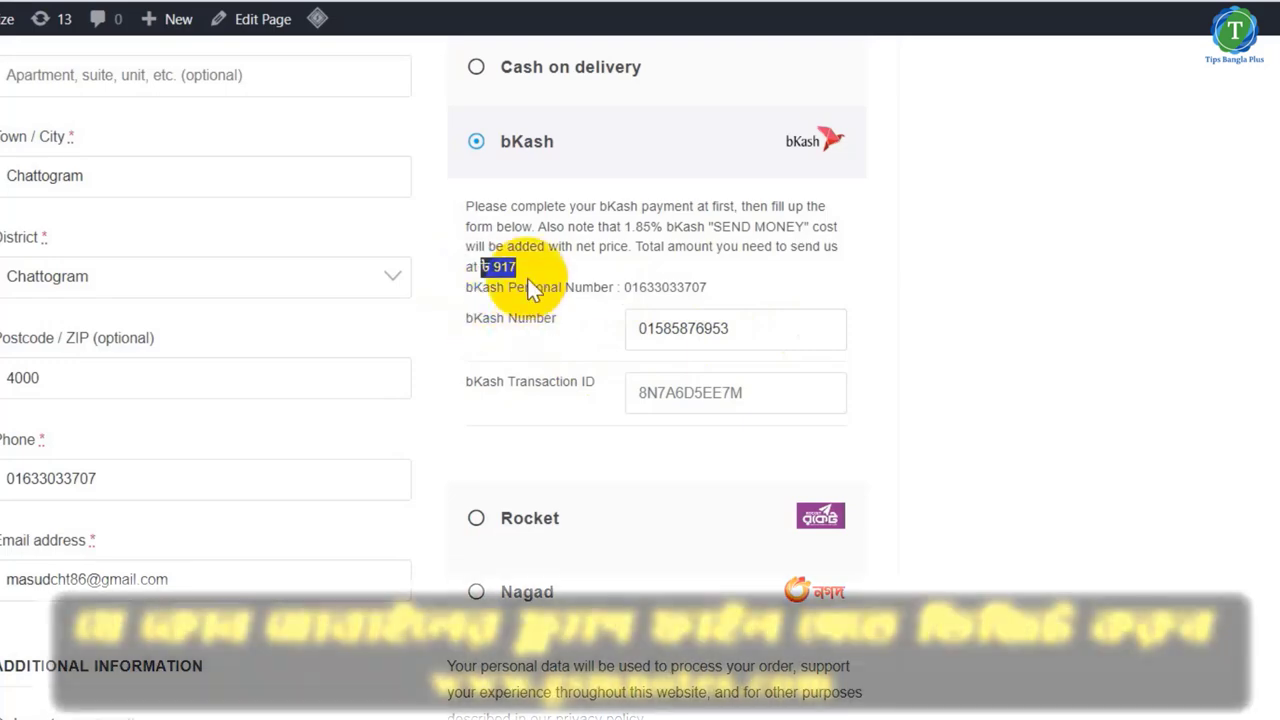
{"action": "left_click", "coordinate": [525, 268]}
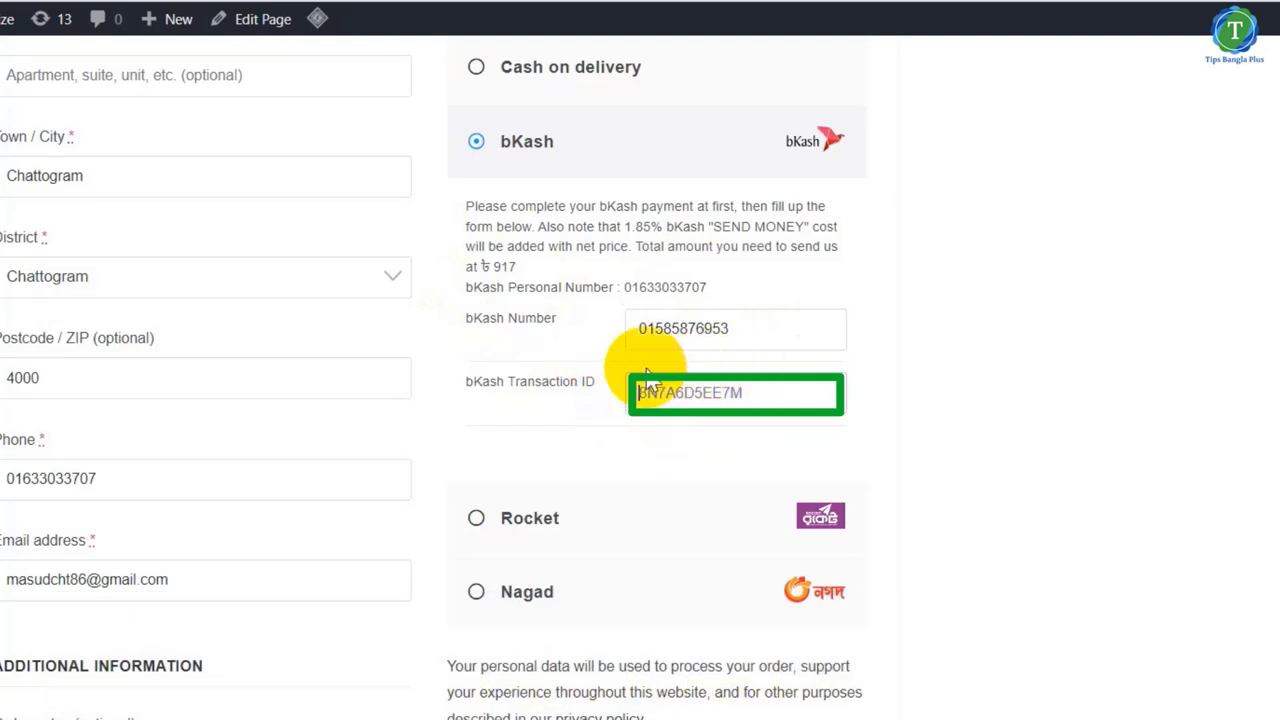
- Type the payment's transaction ID into the bKash Transaction ID field
{"action": "left_click", "coordinate": [648, 392]}
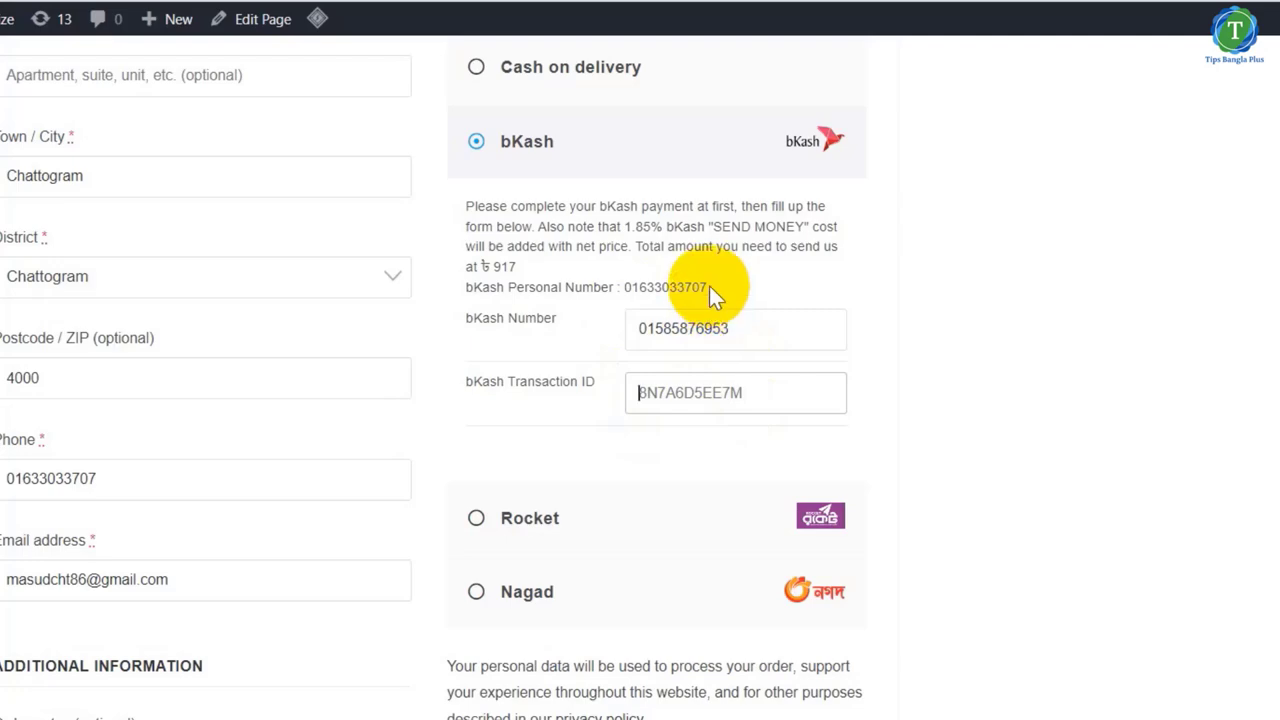
{"action": "left_click_drag", "start_coordinate": [709, 286], "coordinate": [622, 286]}
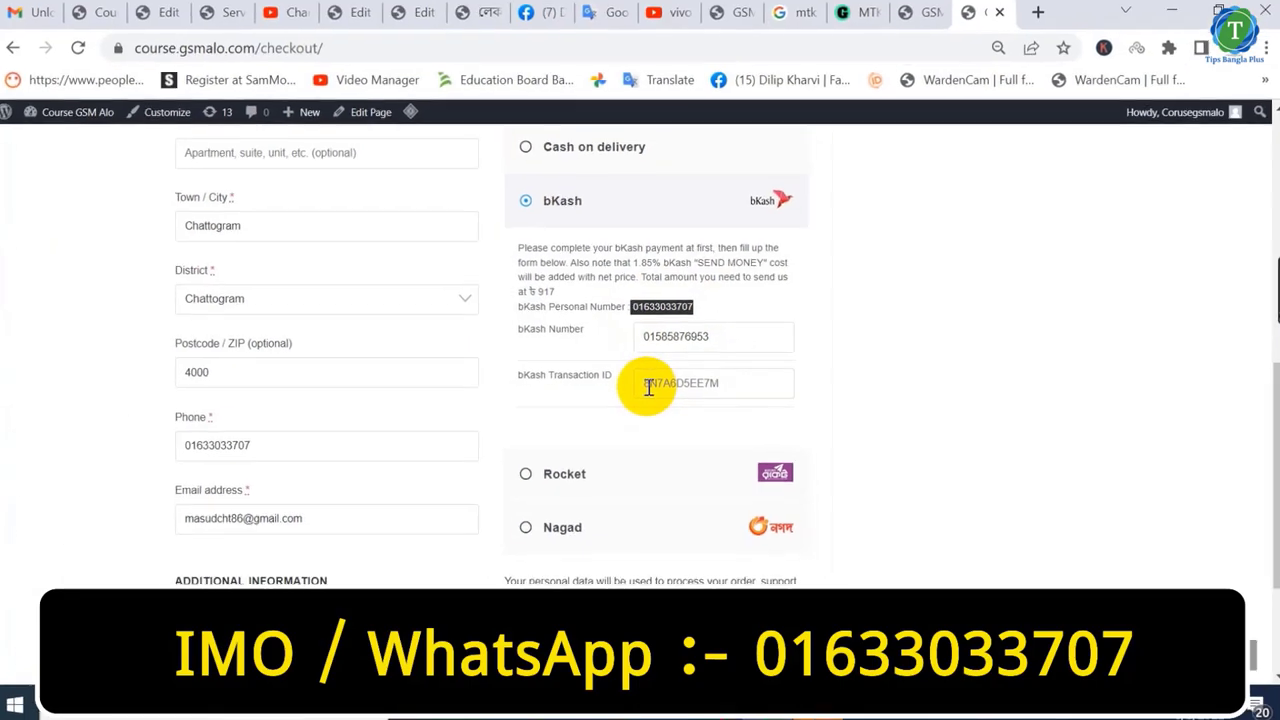
{"action": "left_click", "coordinate": [648, 387]}
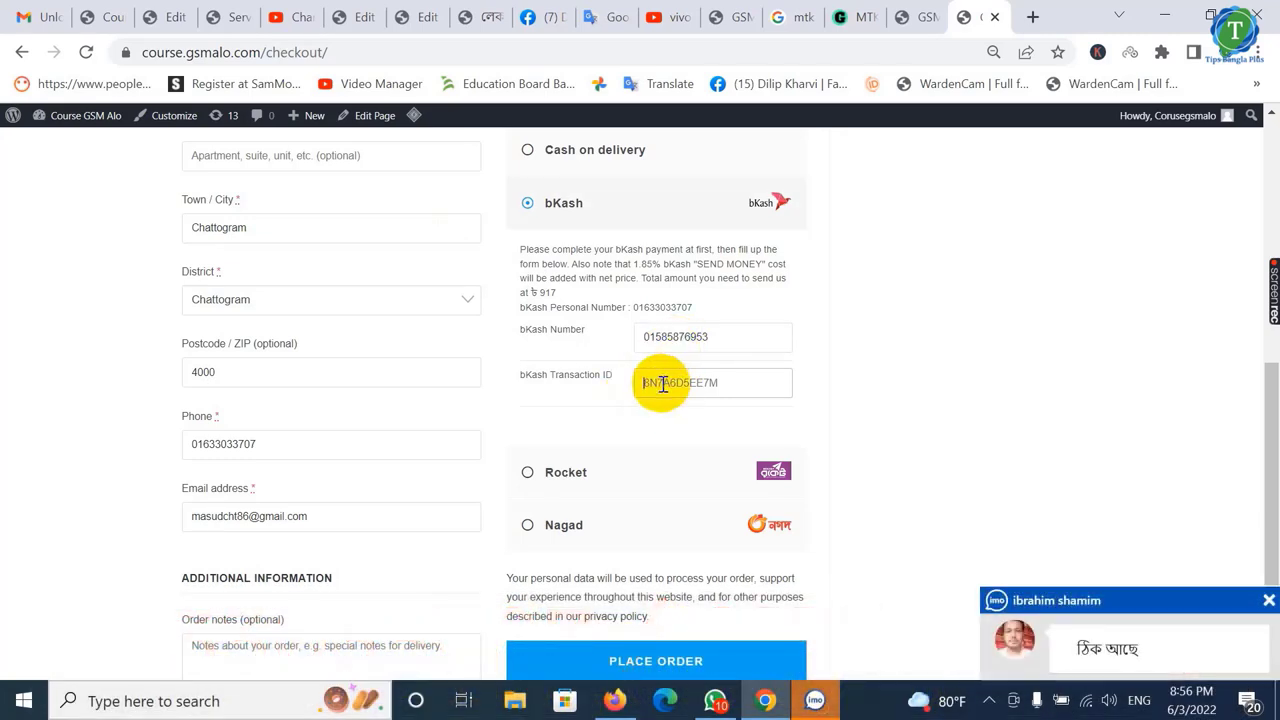
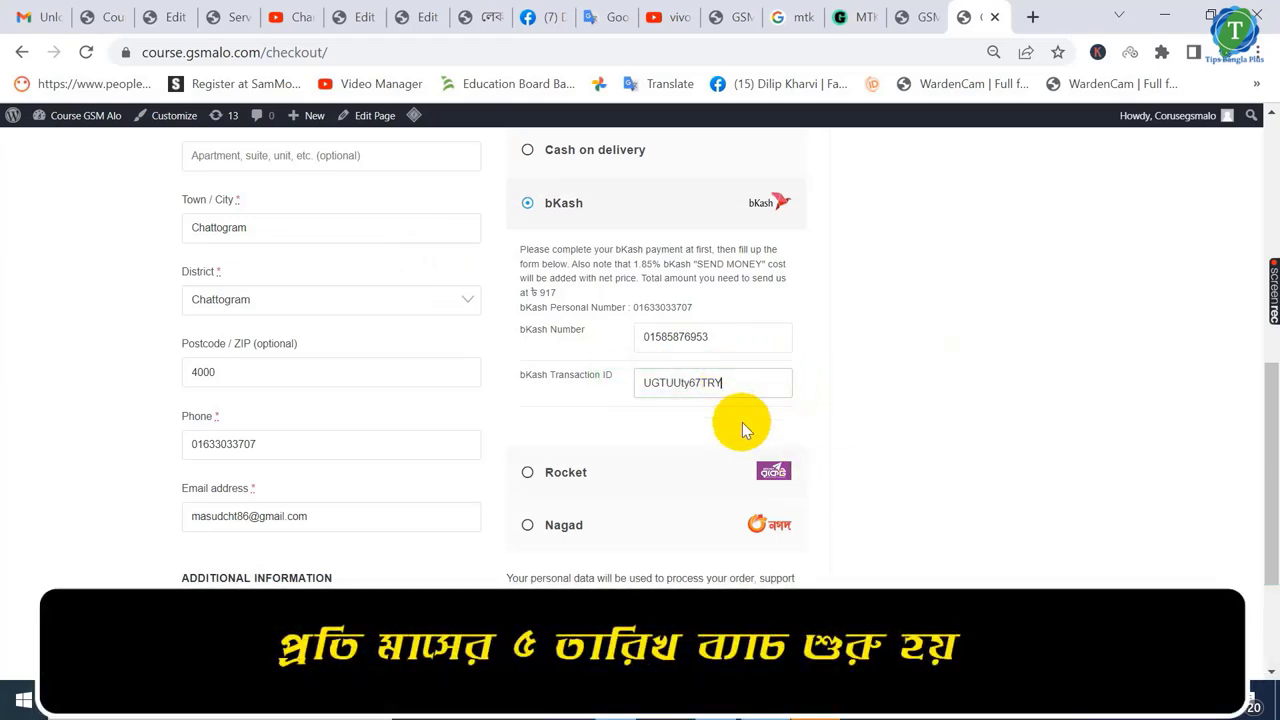
- Place the bKash-paid order and review the Order received page showing the ৳917 total
{"action": "scroll", "coordinate": [742, 428], "scroll_direction": "down", "scroll_amount": 2}
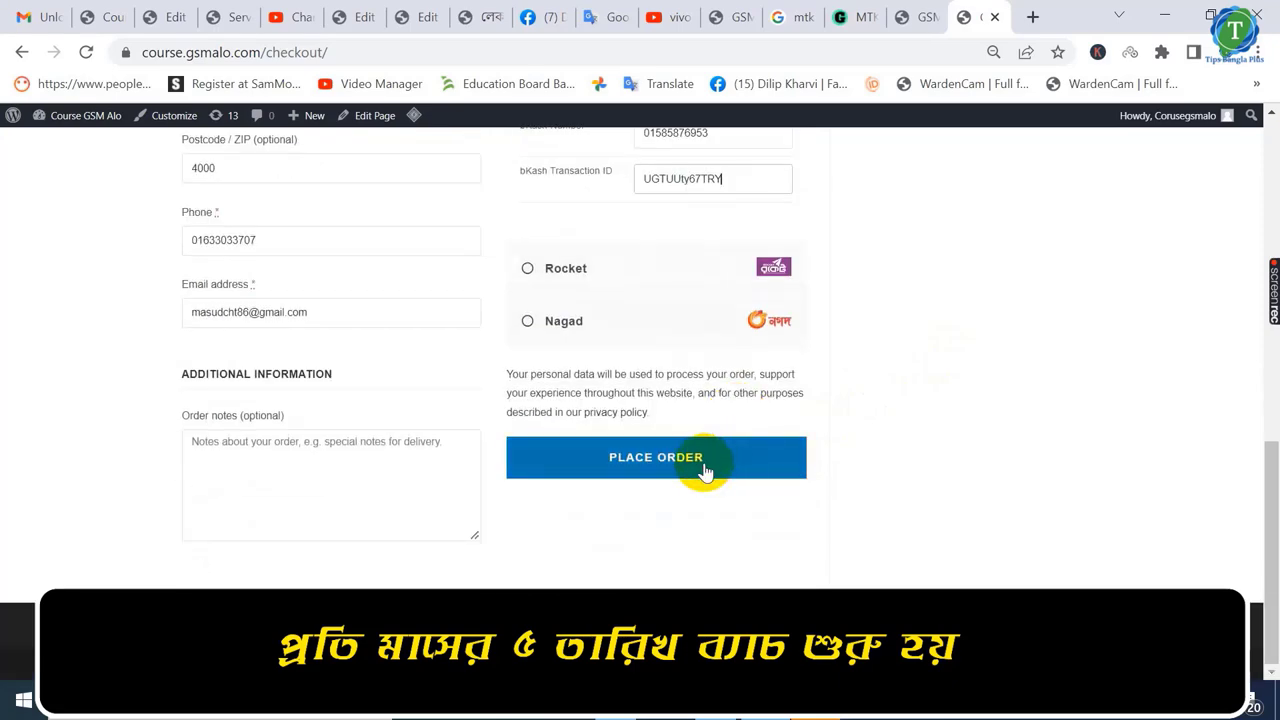
{"action": "left_click", "coordinate": [705, 465]}
{"action": "scroll", "coordinate": [275, 487], "scroll_direction": "down", "scroll_amount": 4}
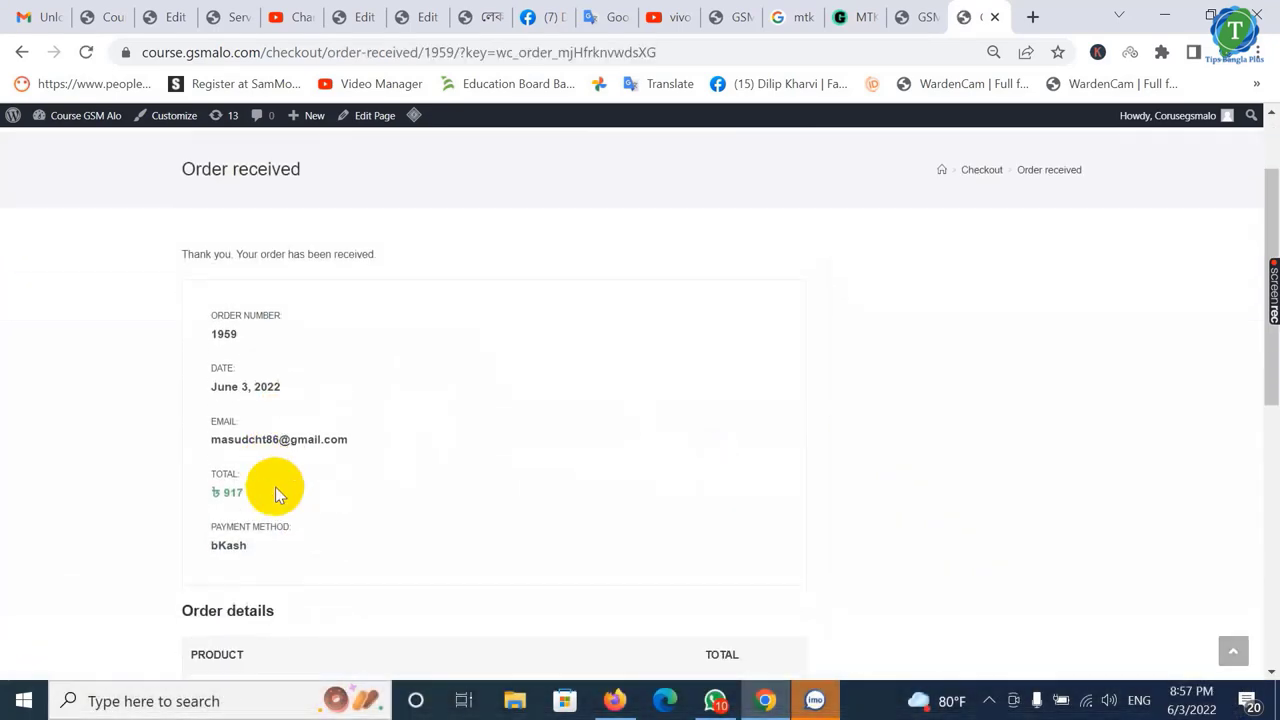
{"action": "scroll", "coordinate": [277, 495], "scroll_direction": "down", "scroll_amount": 1}
{"action": "scroll", "coordinate": [276, 490], "scroll_direction": "up", "scroll_amount": 5}
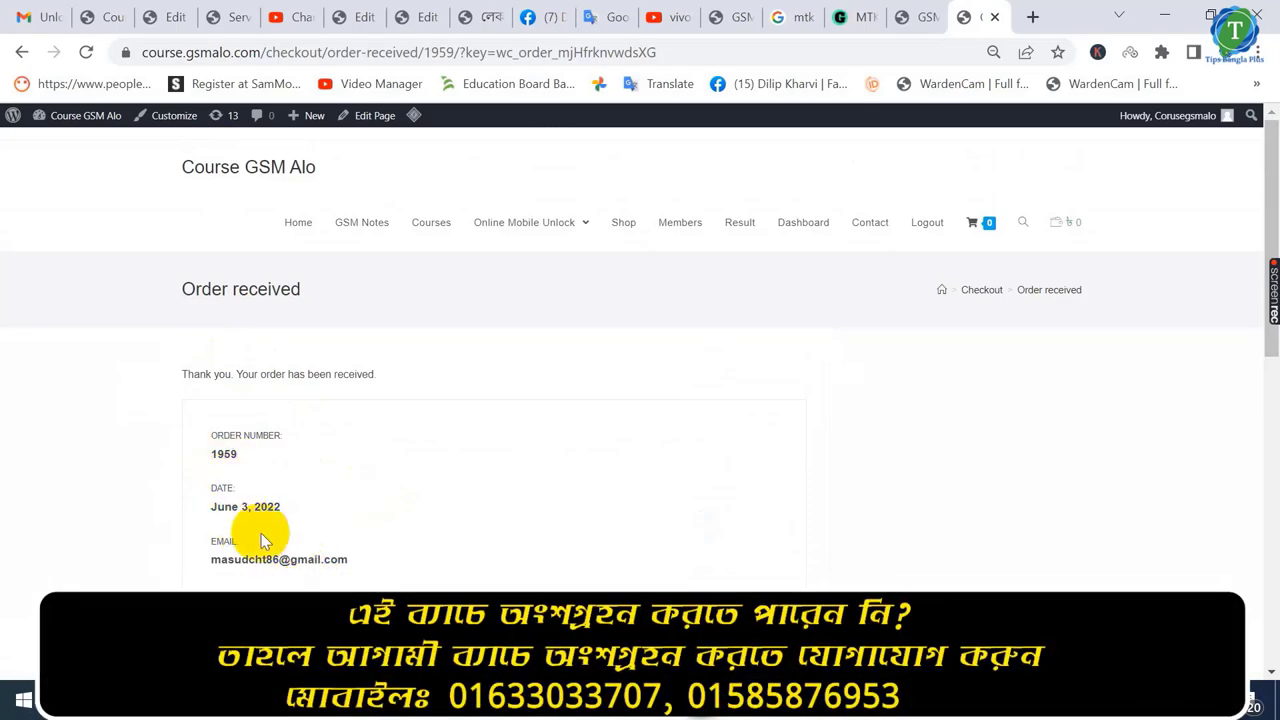
{"action": "left_click", "coordinate": [816, 225]}
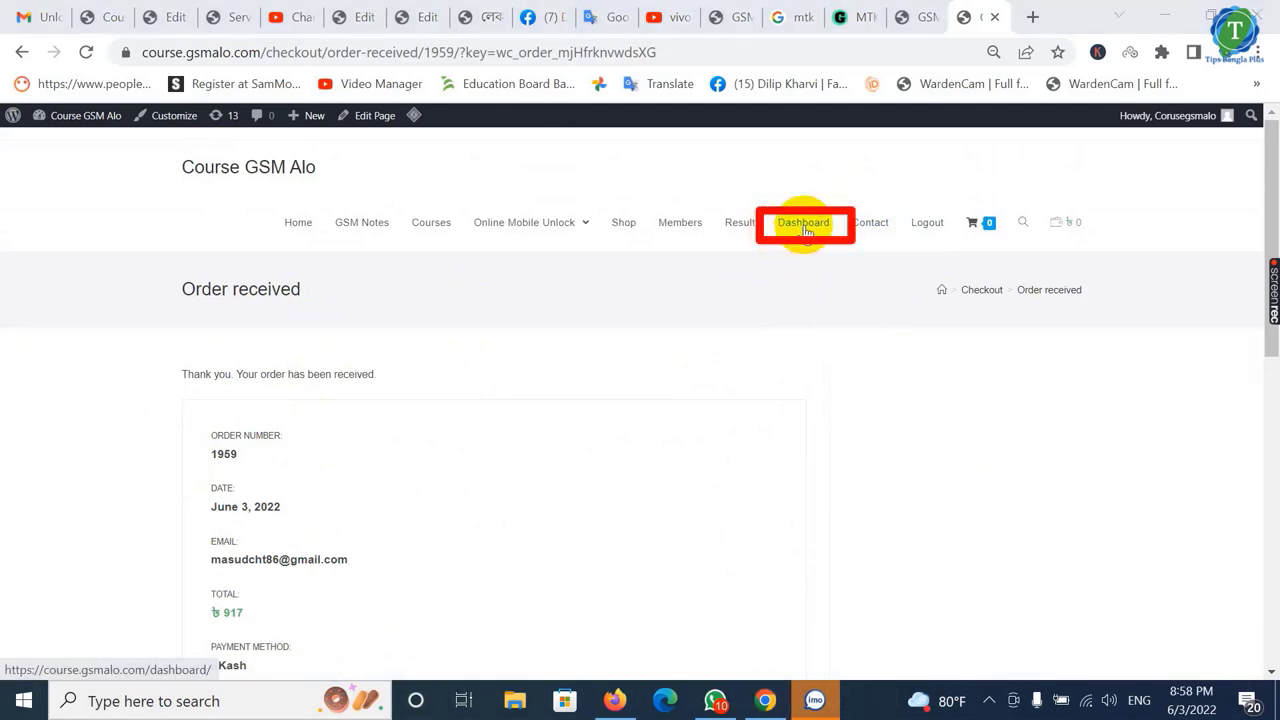
- Open Enrolled Courses from the dashboard and find GSM Notes FT Driver at 0% complete
{"action": "left_click", "coordinate": [807, 230]}
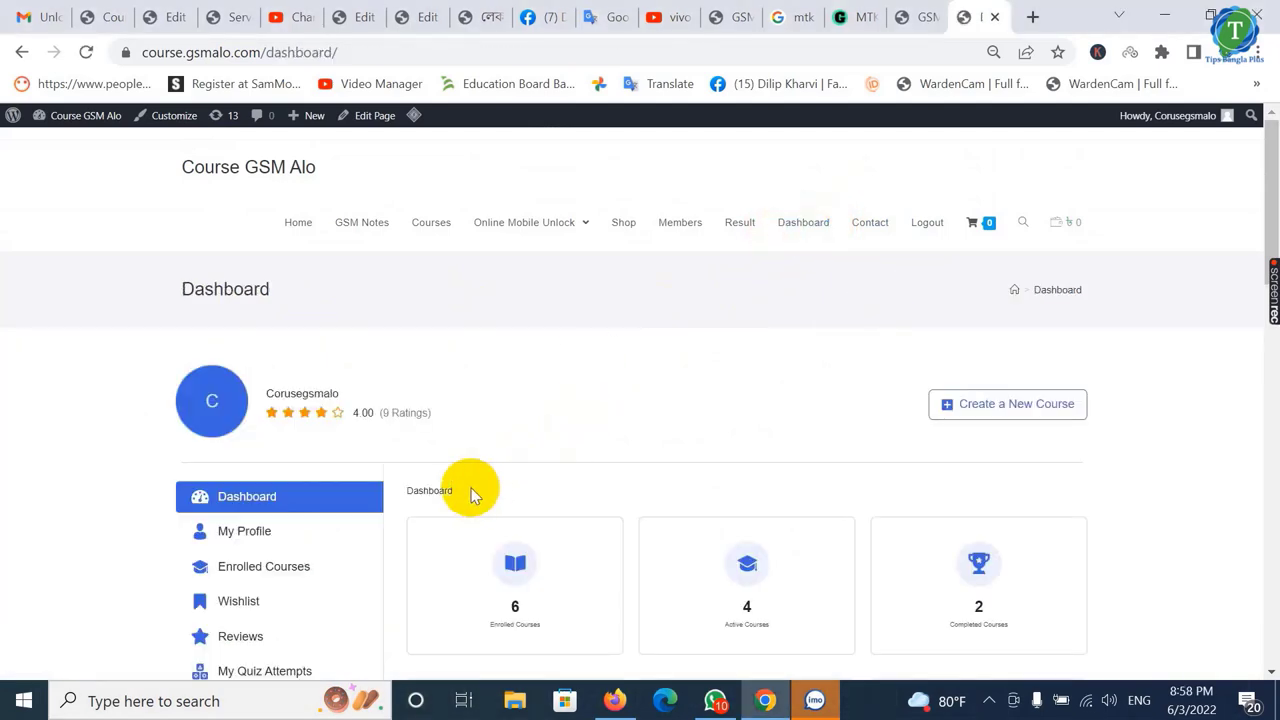
{"action": "scroll", "coordinate": [442, 434], "scroll_direction": "down", "scroll_amount": 1}
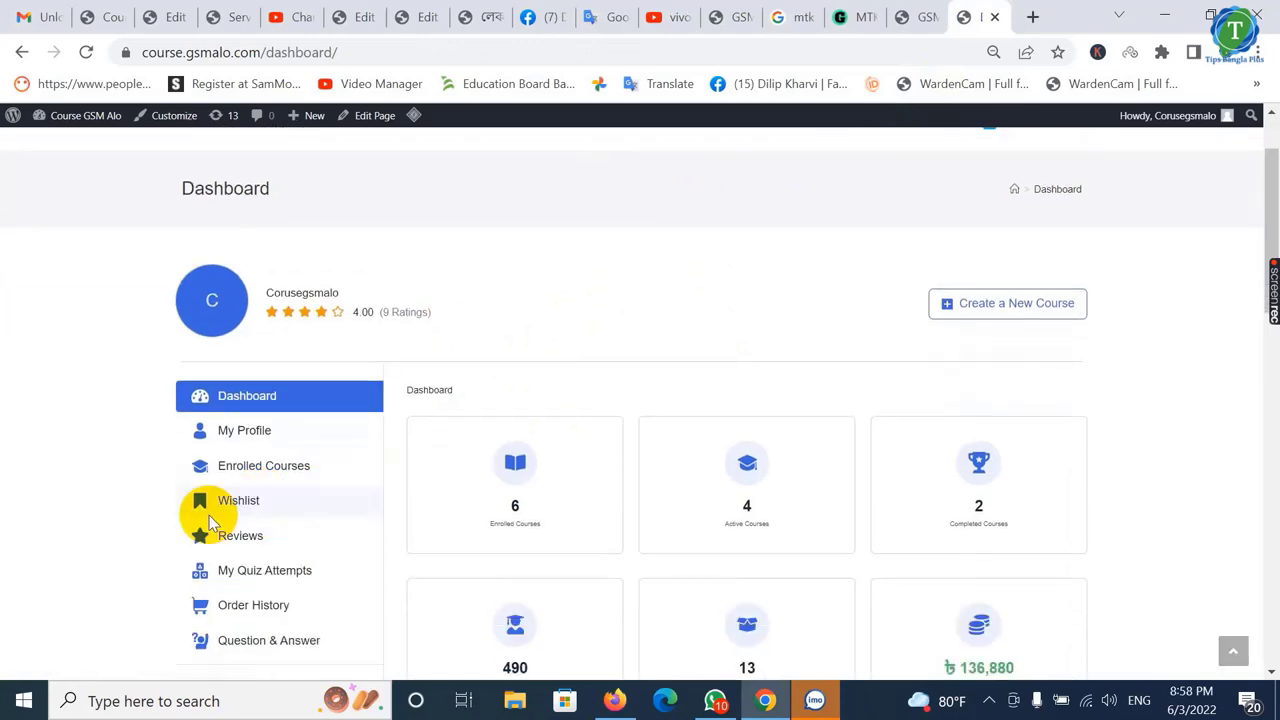
{"action": "left_click", "coordinate": [265, 465]}
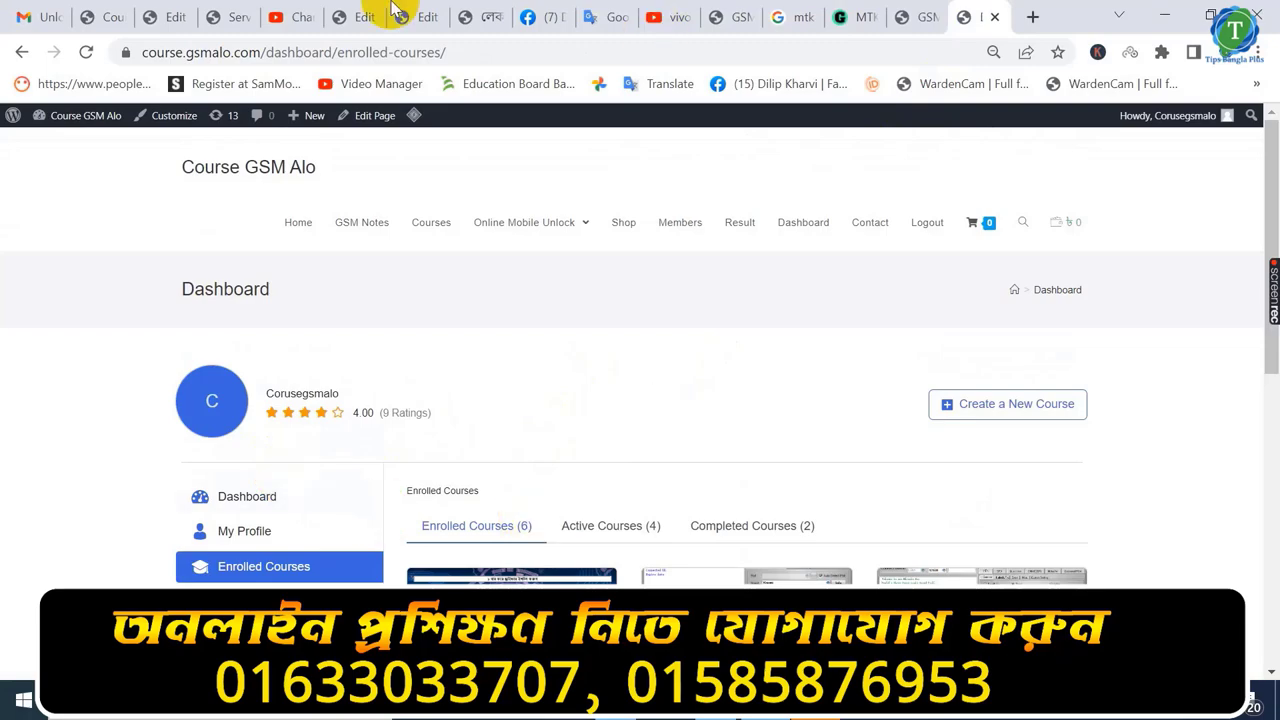
{"action": "scroll", "coordinate": [551, 506], "scroll_direction": "down", "scroll_amount": 2}
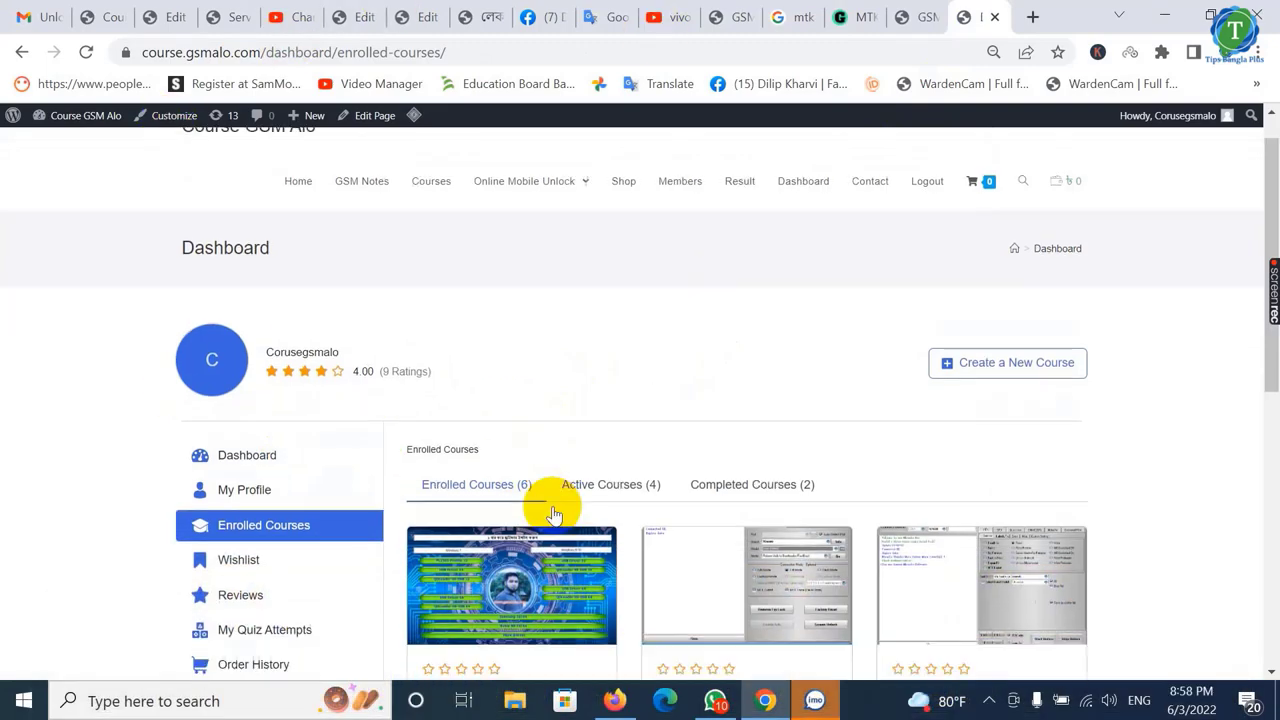
{"action": "scroll", "coordinate": [552, 510], "scroll_direction": "down", "scroll_amount": 4}
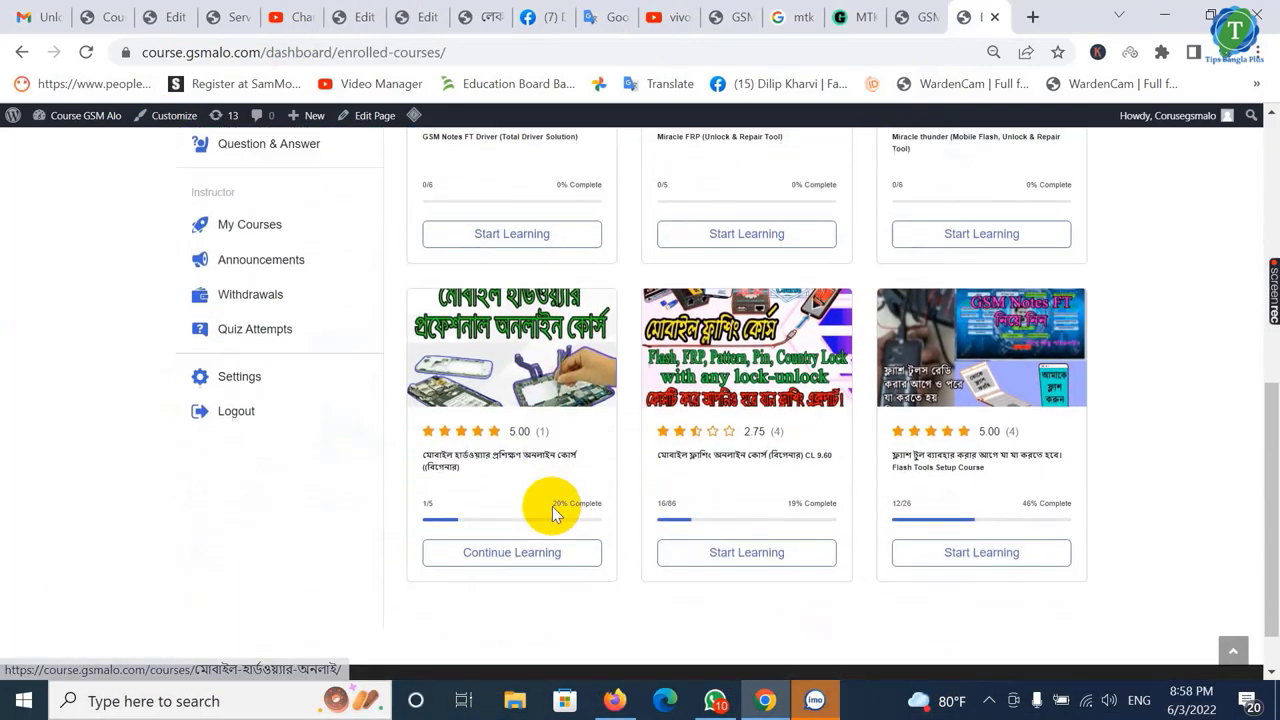
{"action": "scroll", "coordinate": [551, 506], "scroll_direction": "up", "scroll_amount": 2}
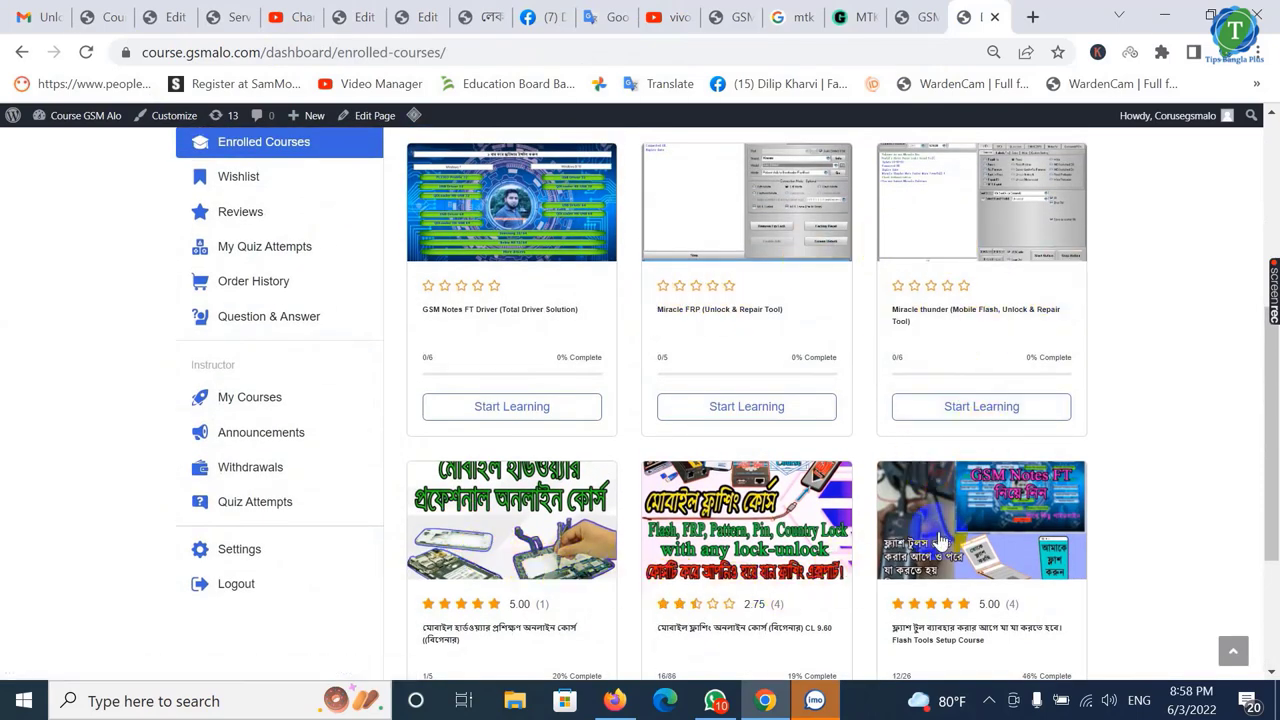
{"action": "scroll", "coordinate": [837, 397], "scroll_direction": "up", "scroll_amount": 1}
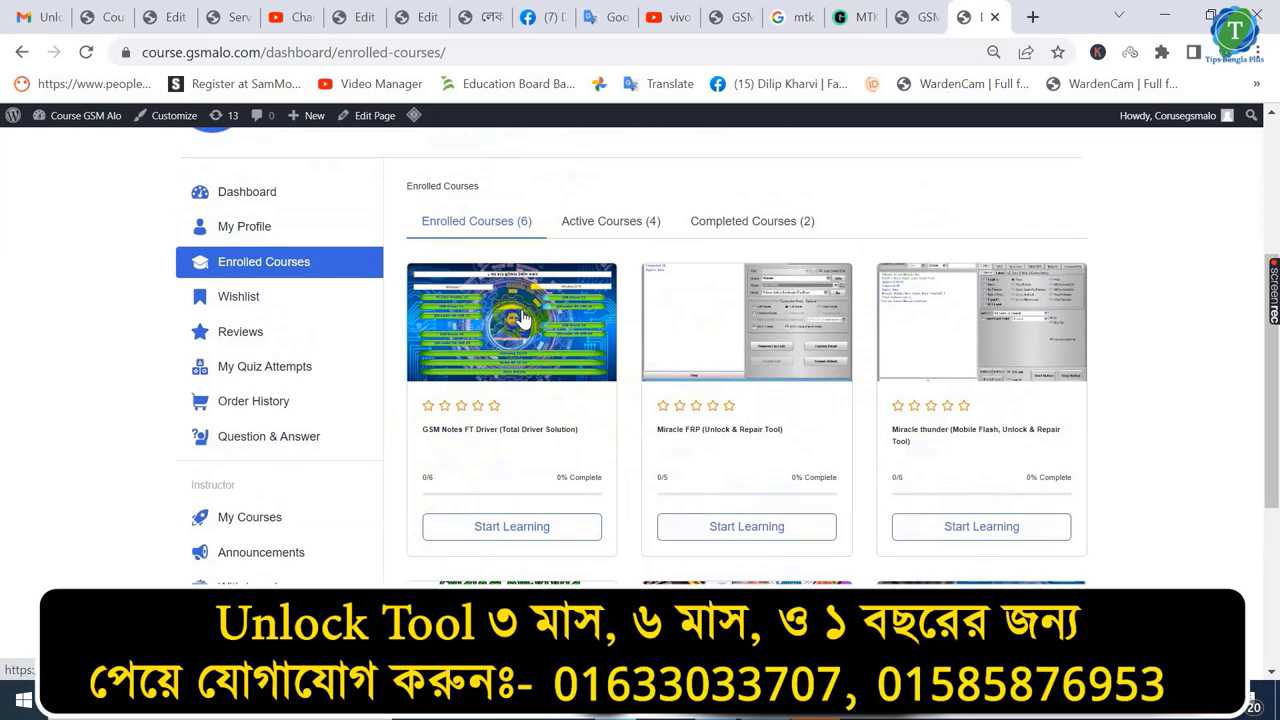
- Start the FT Driver course, open the GSM Notes FT V1.2 Driver lesson and follow its Google Drive link
{"action": "left_click", "coordinate": [502, 536]}
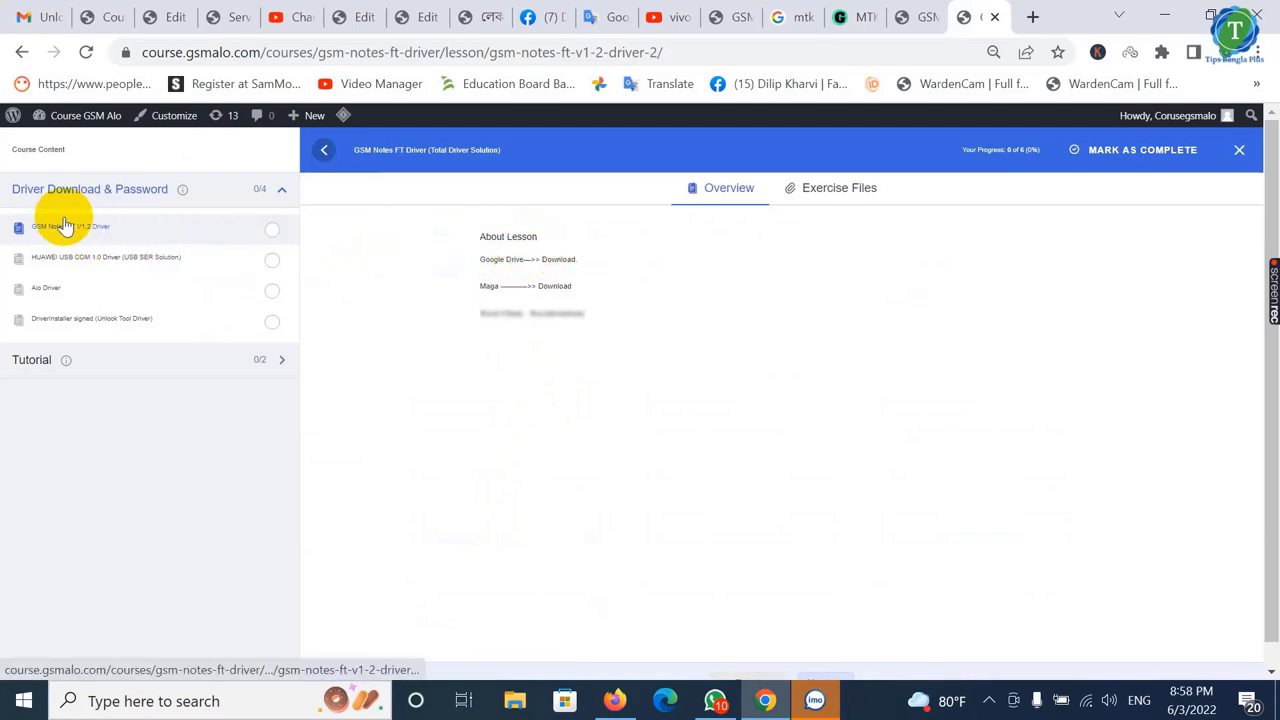
{"action": "left_click", "coordinate": [96, 230]}
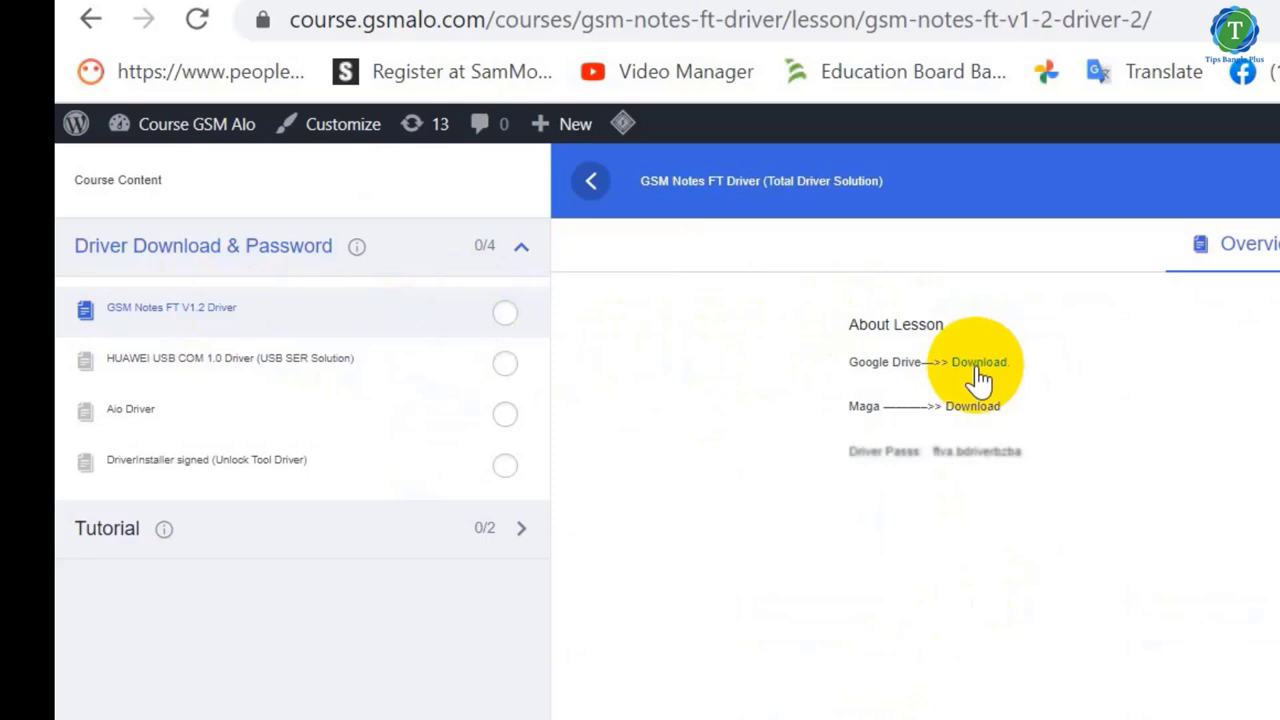
{"action": "left_click", "coordinate": [978, 366]}
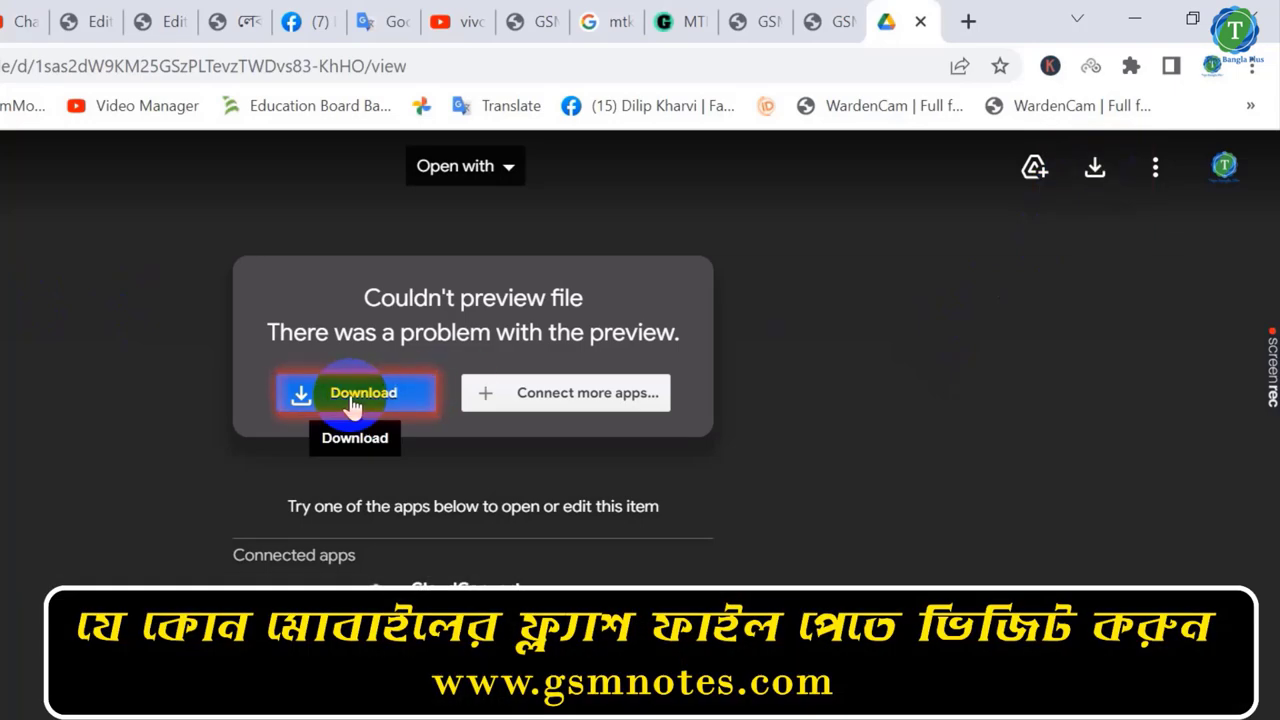
- Download GSM Notes FT V1.2 Driver.rar despite the scan warning, then close both Drive tabs
{"action": "left_click", "coordinate": [352, 400]}
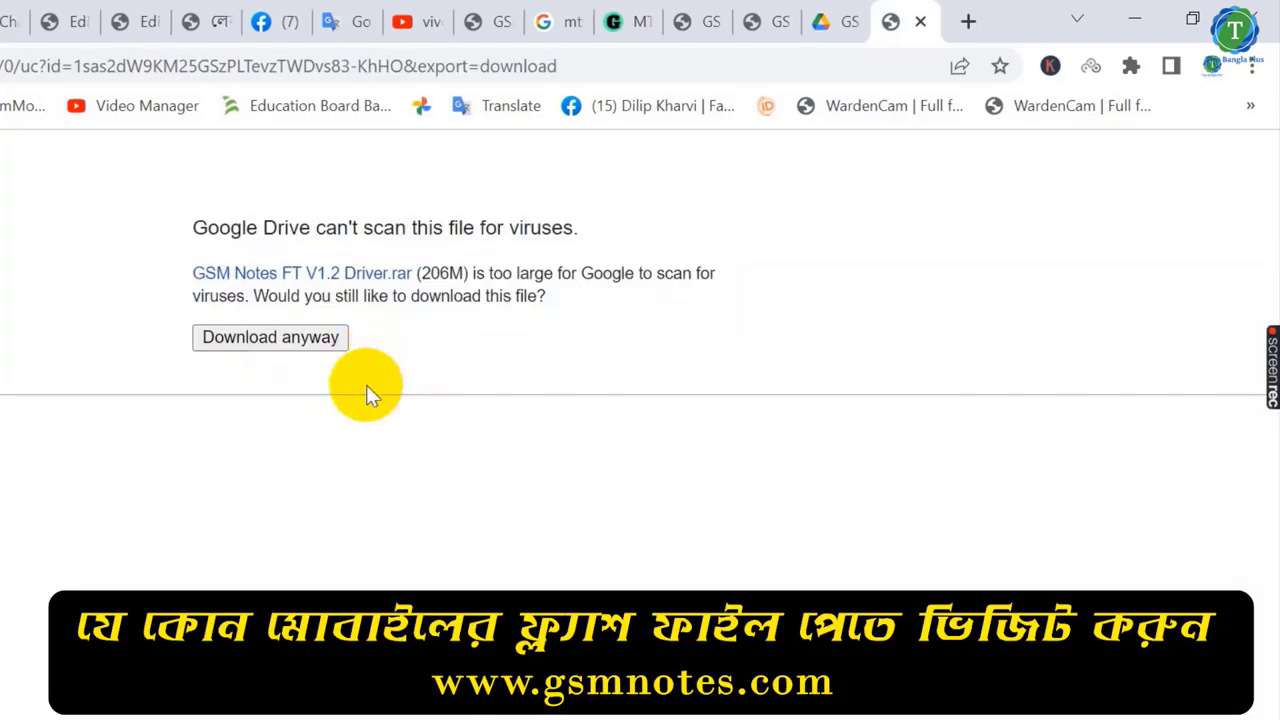
{"action": "left_click", "coordinate": [285, 340]}
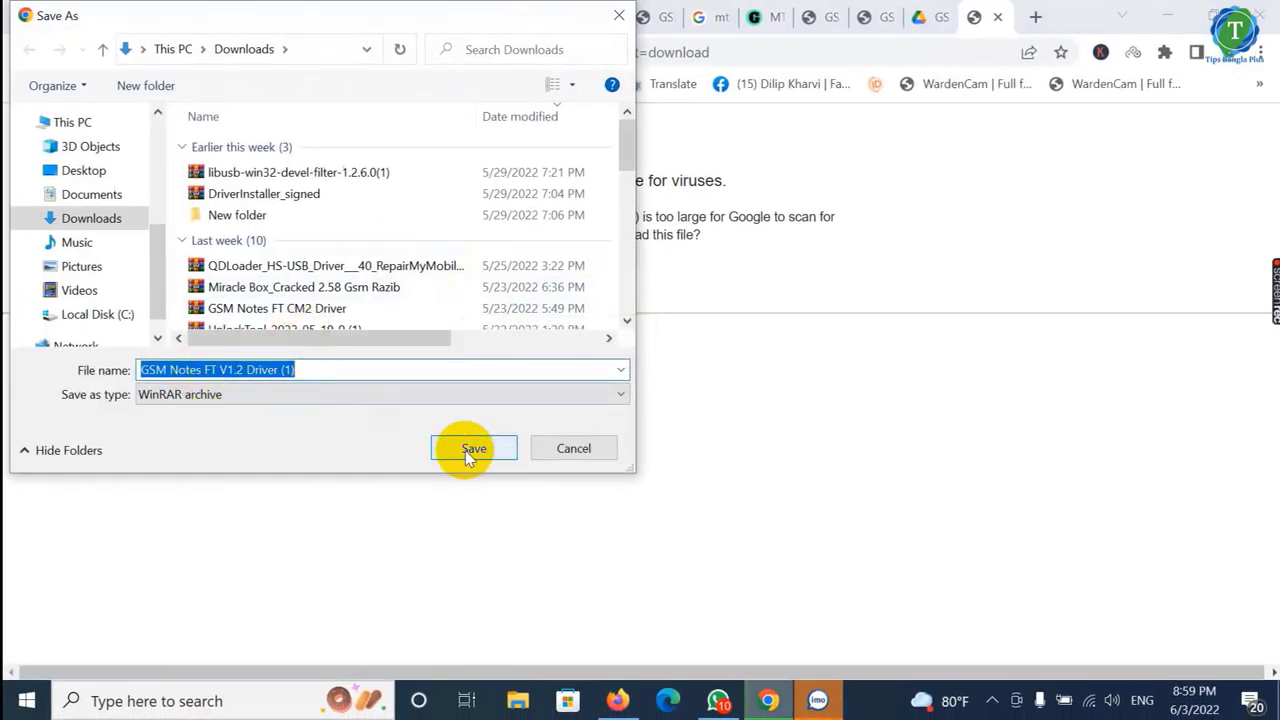
{"action": "left_click", "coordinate": [575, 452]}
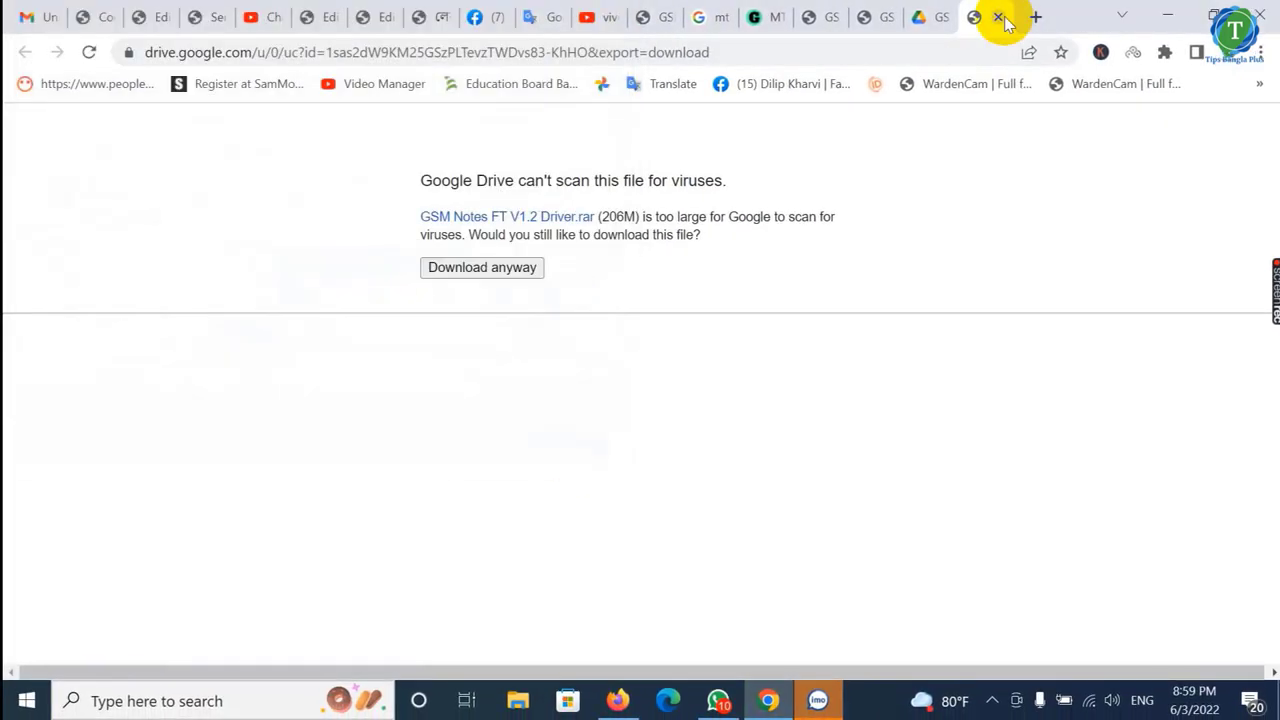
{"action": "left_click", "coordinate": [998, 17]}
{"action": "left_click", "coordinate": [992, 18]}
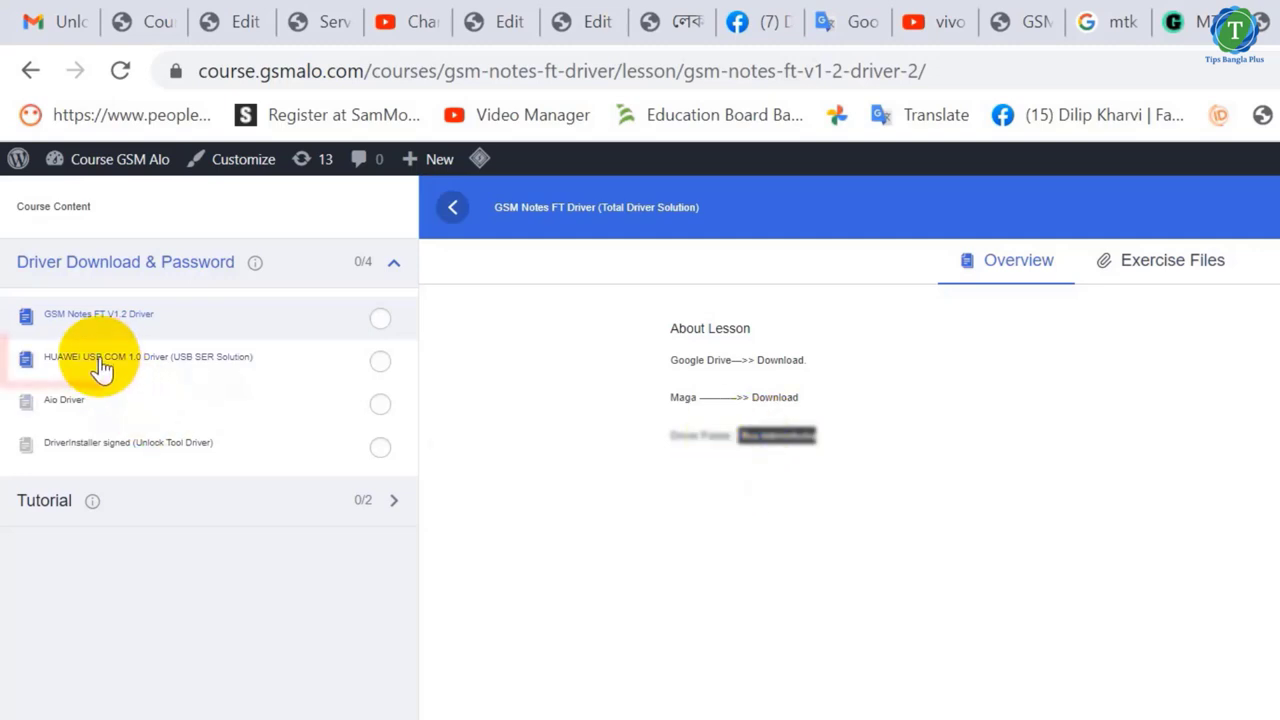
- Browse the HUAWEI USB COM, Aio Driver and DriverInstaller signed lessons, then expand the Tutorial section
{"action": "left_click", "coordinate": [100, 360]}
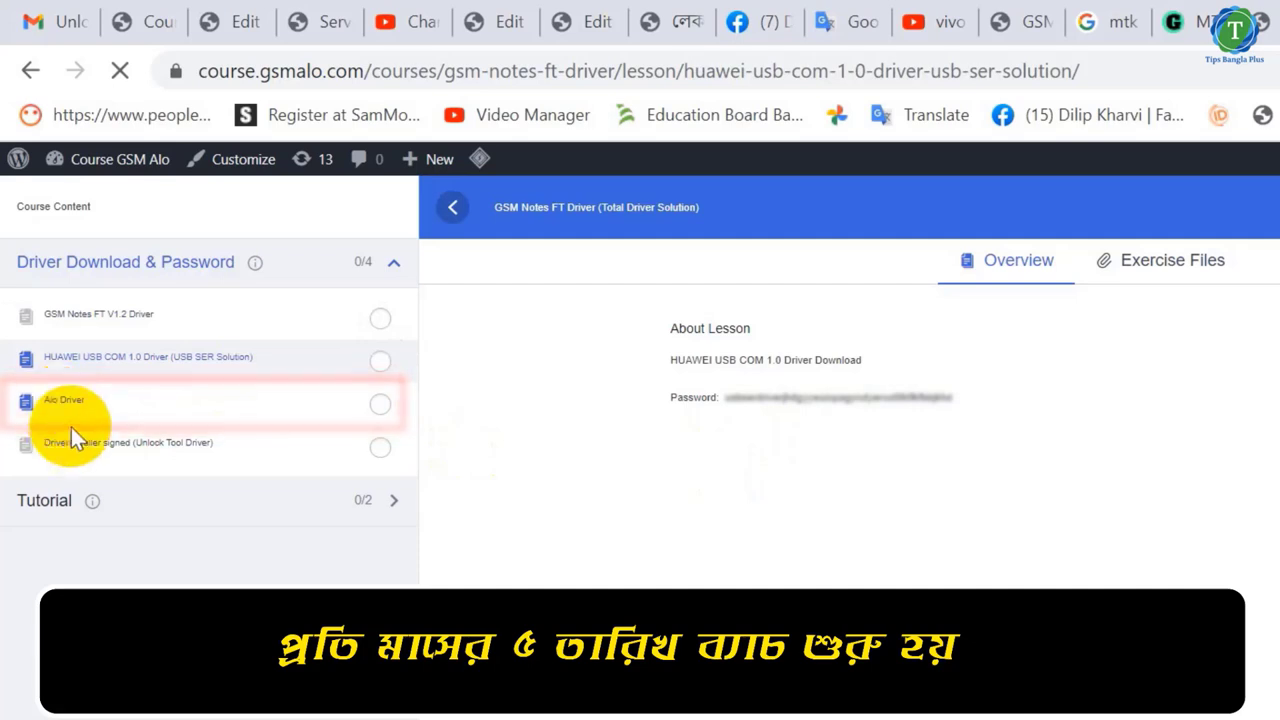
{"action": "left_click", "coordinate": [72, 428]}
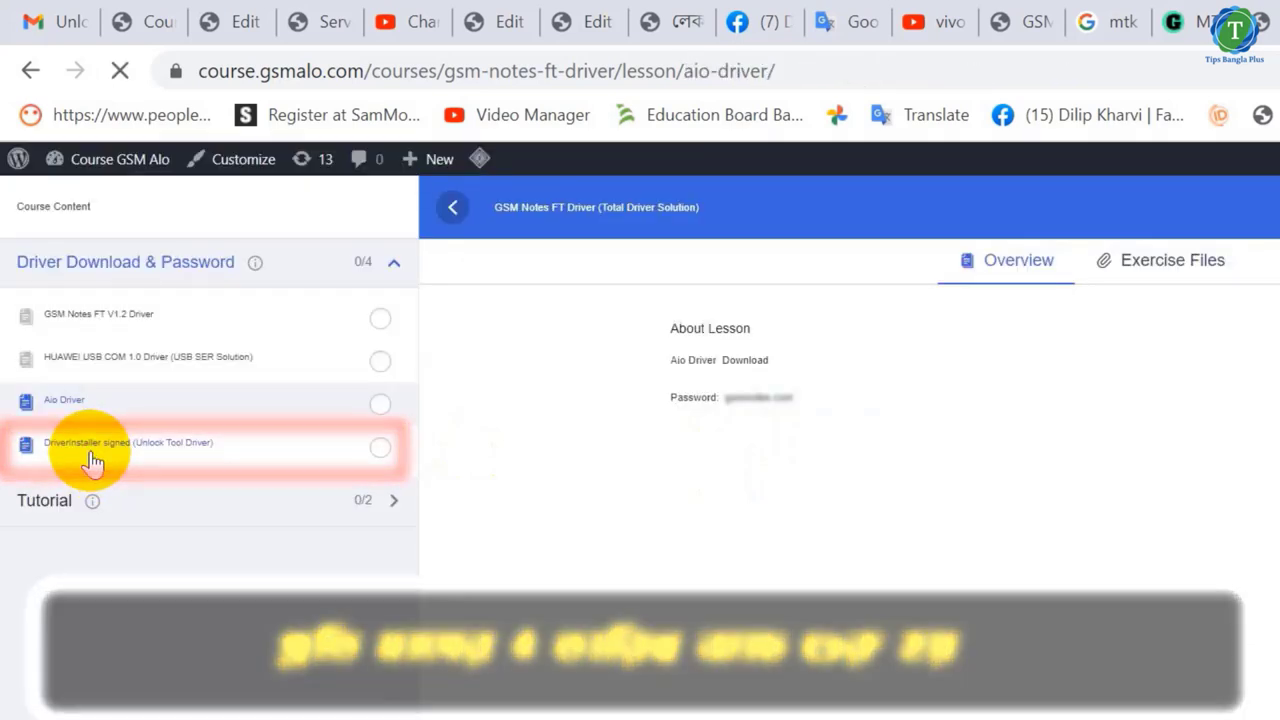
{"action": "left_click", "coordinate": [92, 455]}
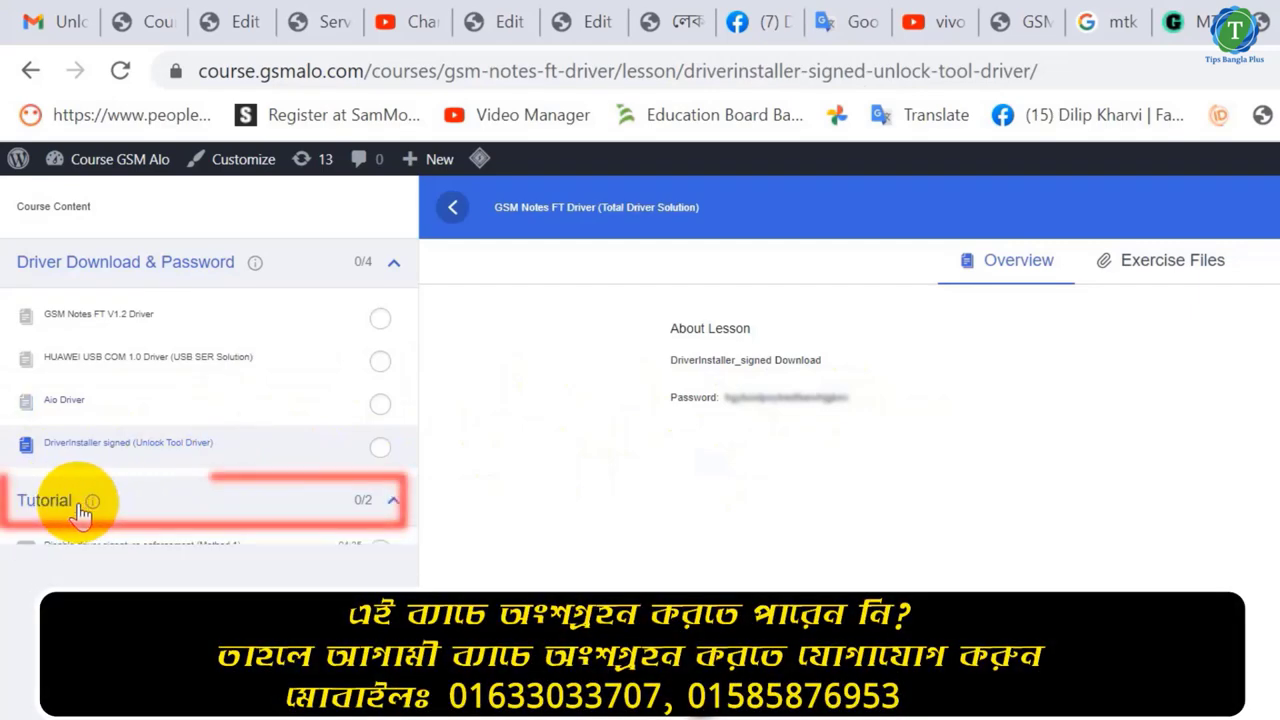
{"action": "left_click", "coordinate": [82, 510]}
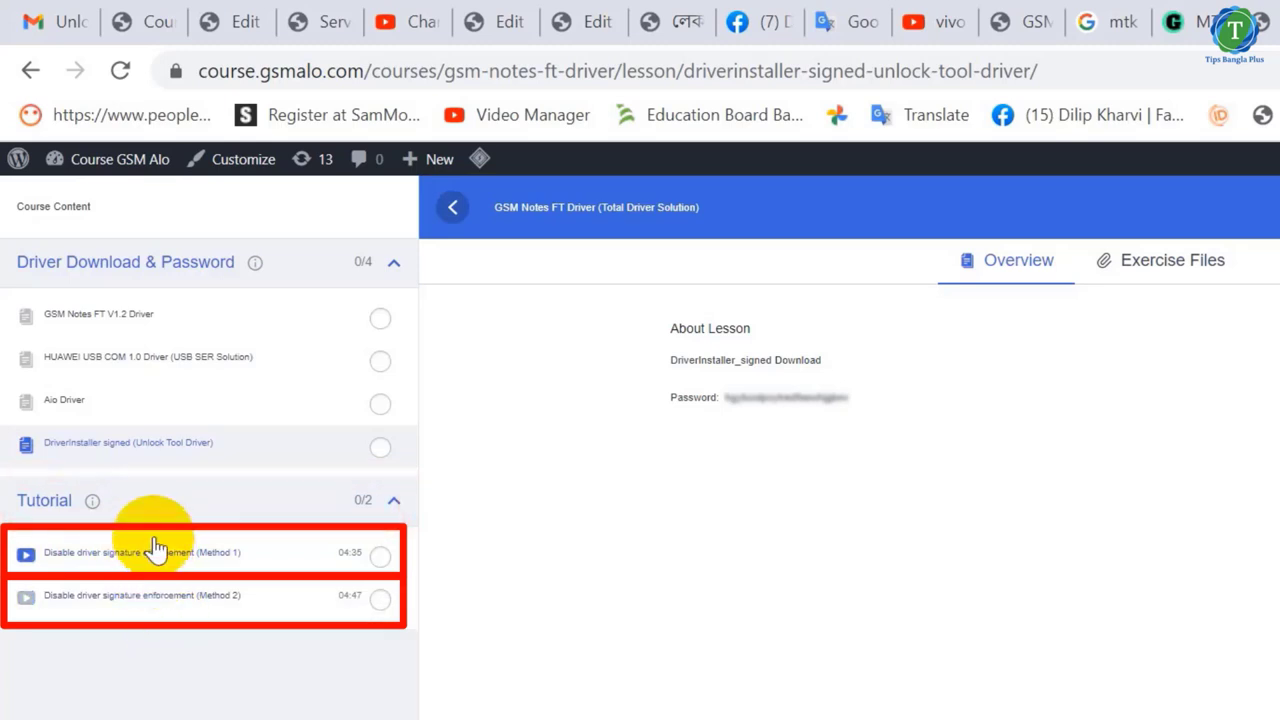
{"action": "left_click", "coordinate": [84, 504]}
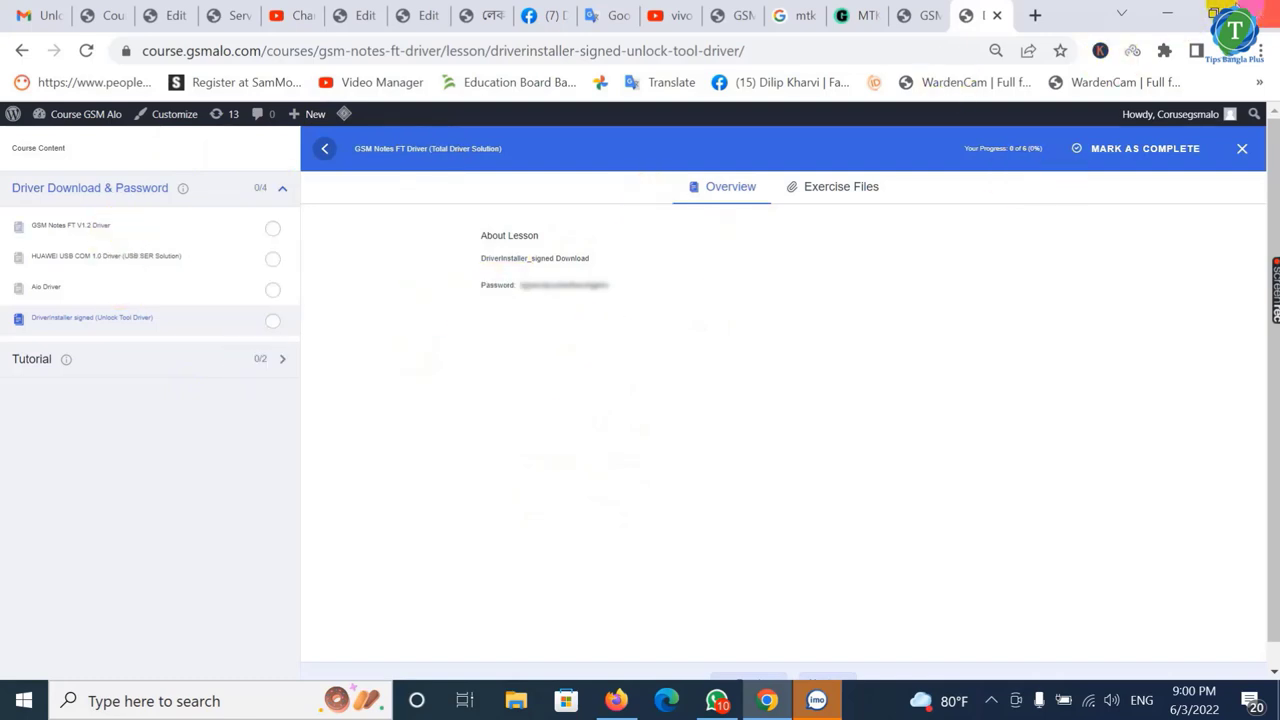
- Minimize Chrome, launch the GSM Notes FT tool from the desktop, and show the hidden tray icons
{"action": "left_click", "coordinate": [1178, 18]}
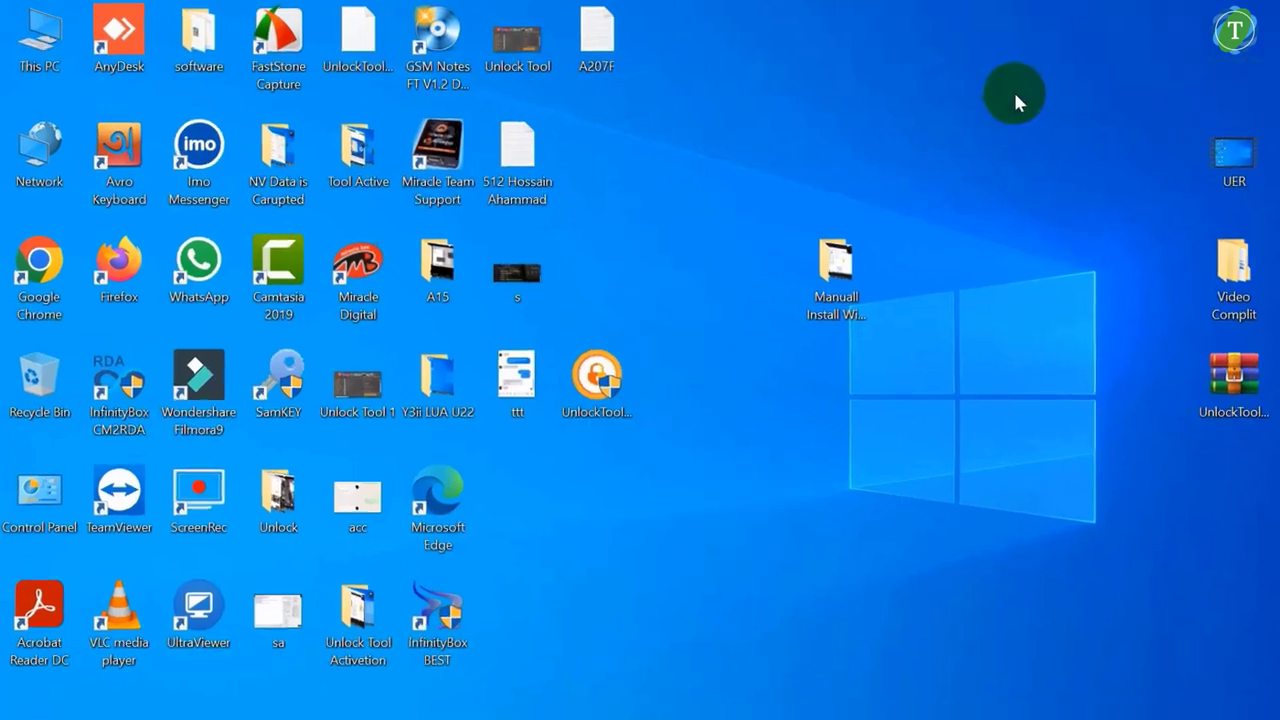
{"action": "double_click", "coordinate": [418, 46]}
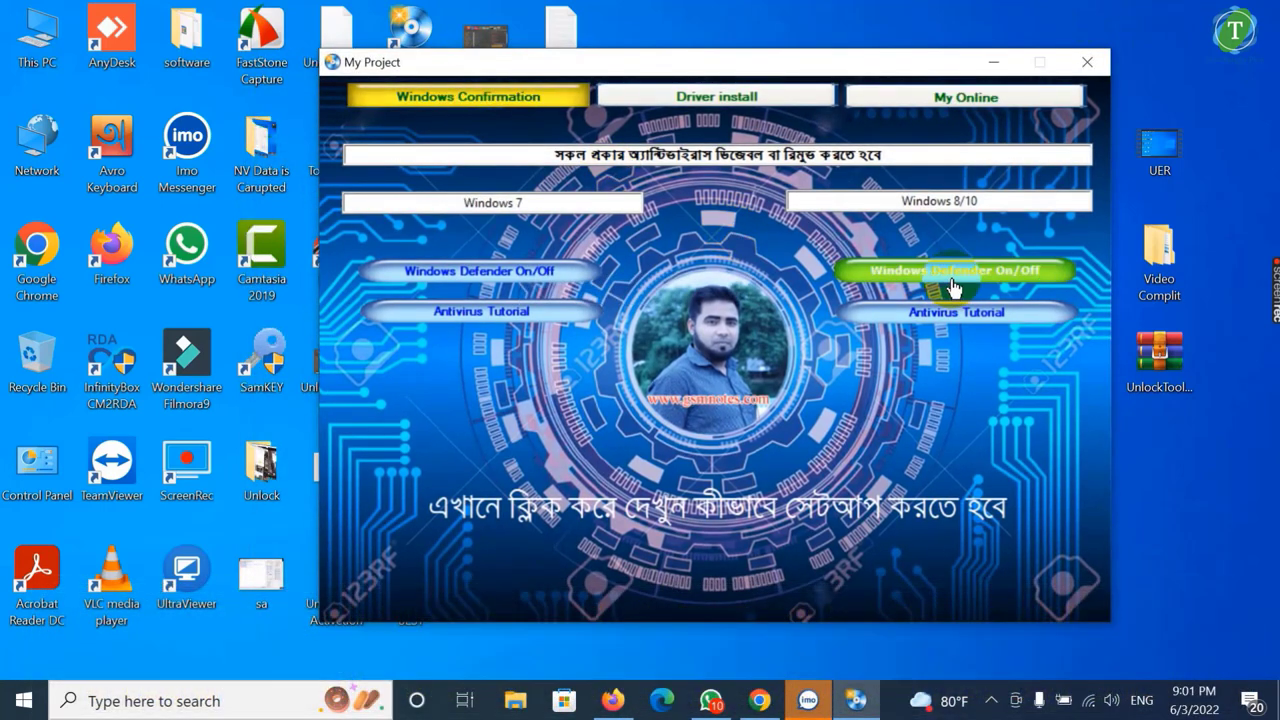
{"action": "left_click", "coordinate": [993, 700]}
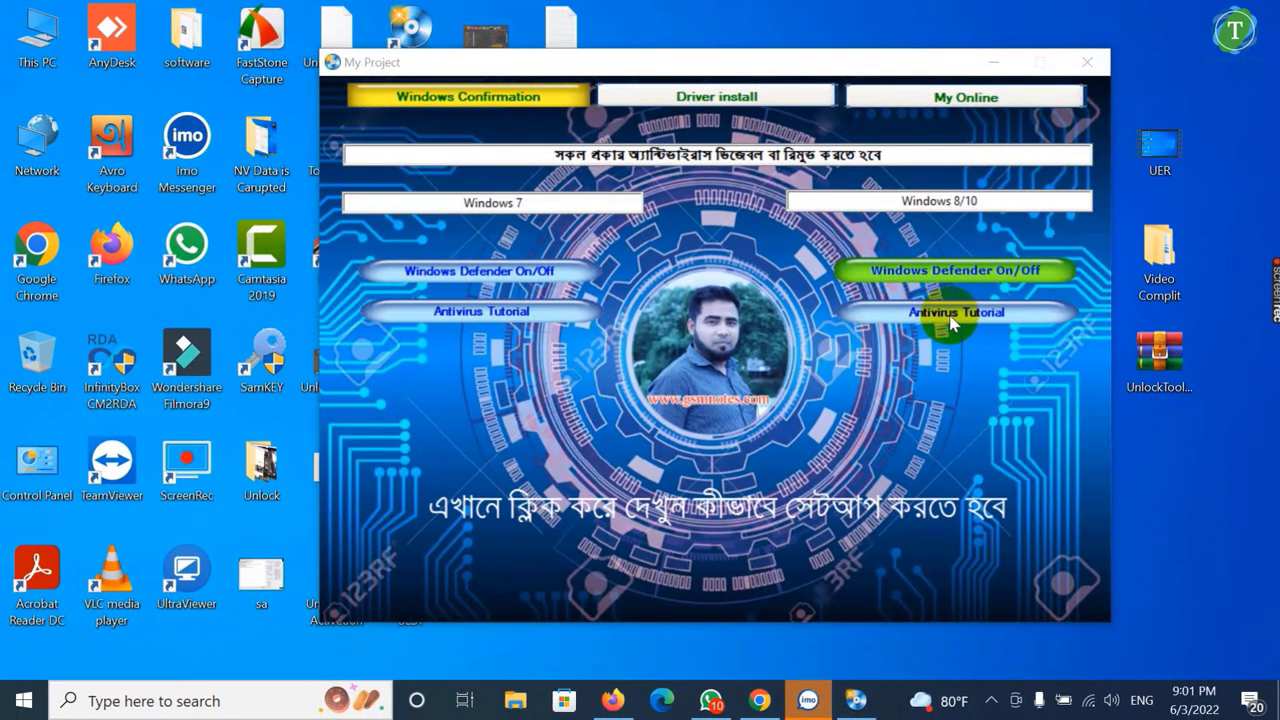
- Show the Driver install options and check the PC's system type in This PC properties
{"action": "left_click", "coordinate": [714, 97]}
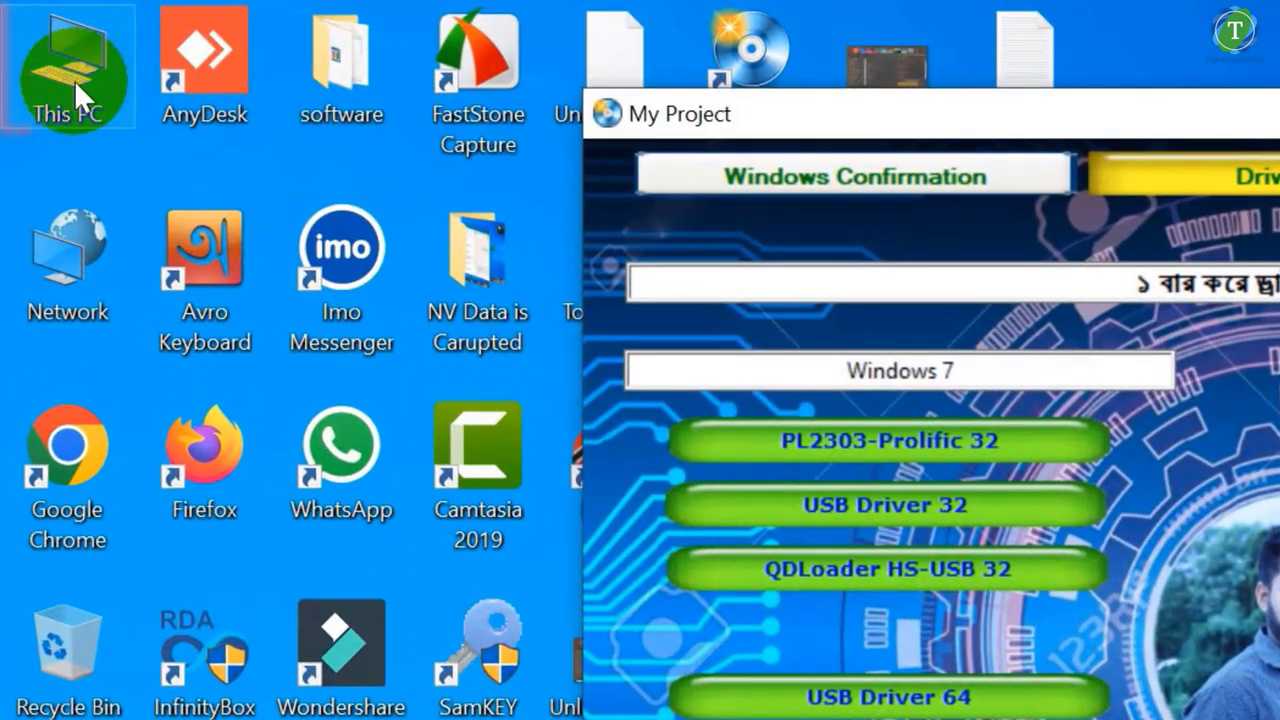
{"action": "right_click", "coordinate": [74, 80]}
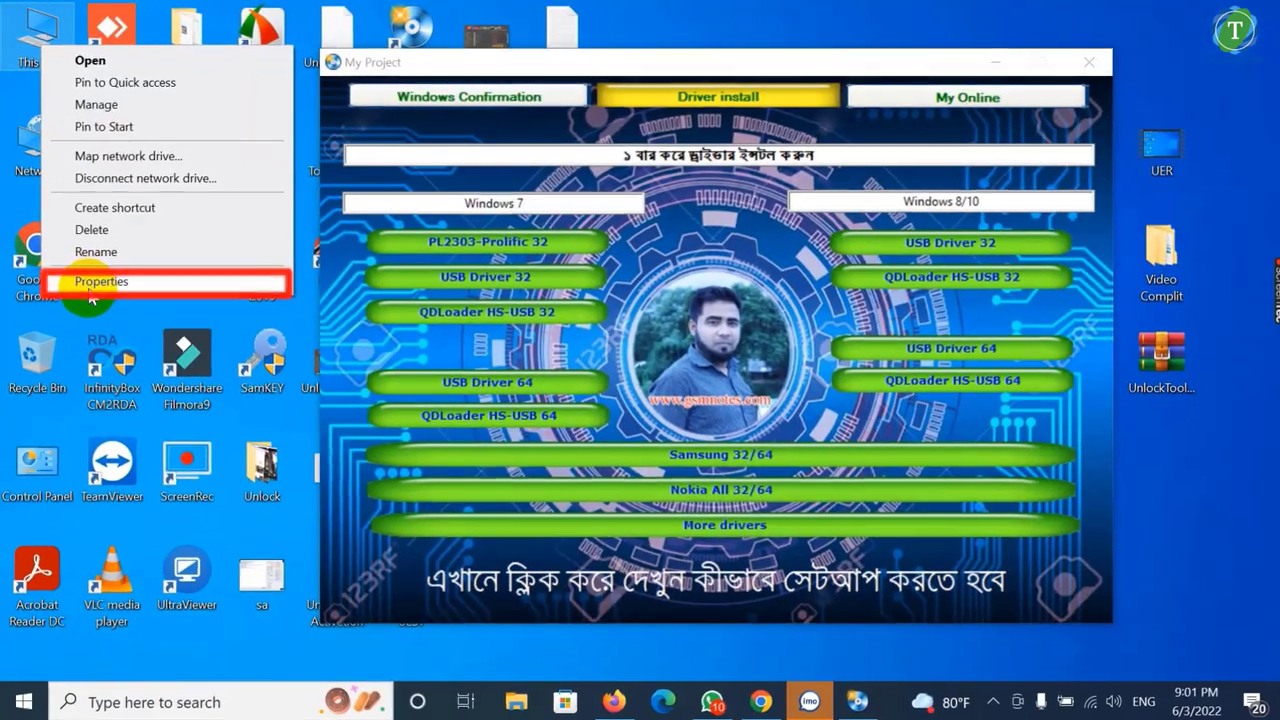
{"action": "left_click", "coordinate": [90, 284]}
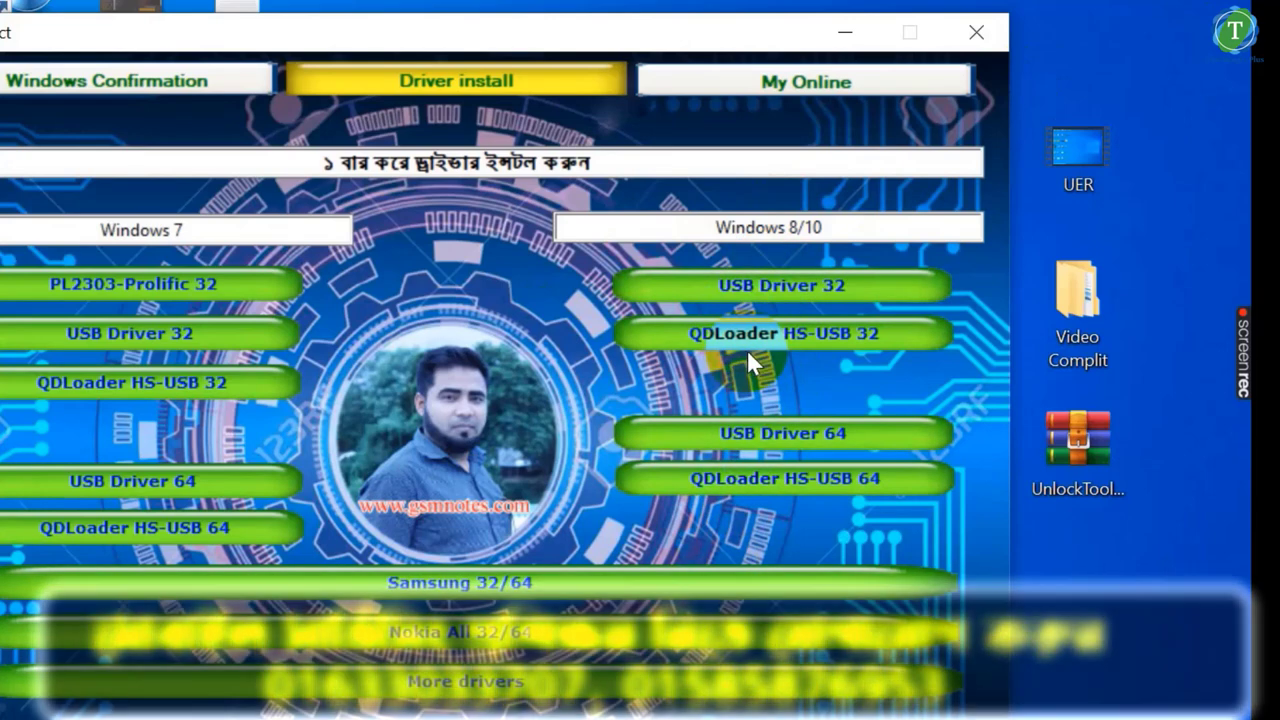
- Install the Windows 8/10 USB Driver 64 through its setup, then close My Project
{"action": "left_click", "coordinate": [760, 446]}
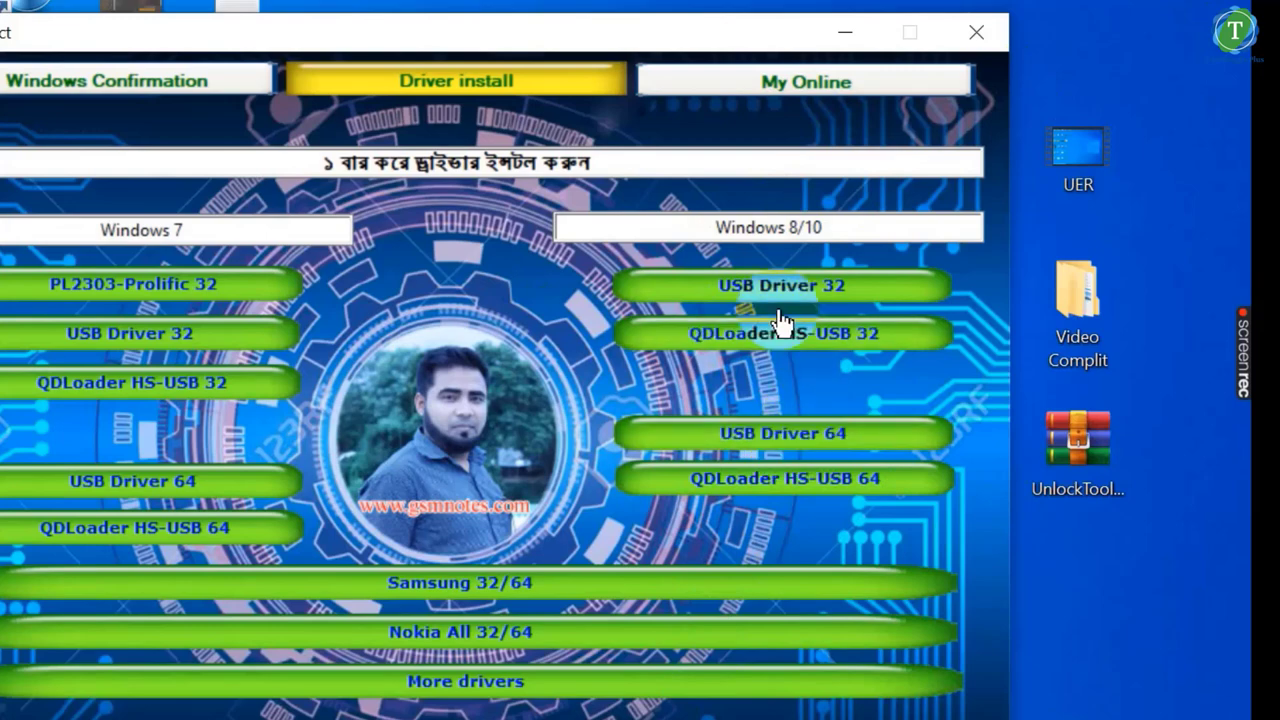
{"action": "left_click", "coordinate": [790, 450]}
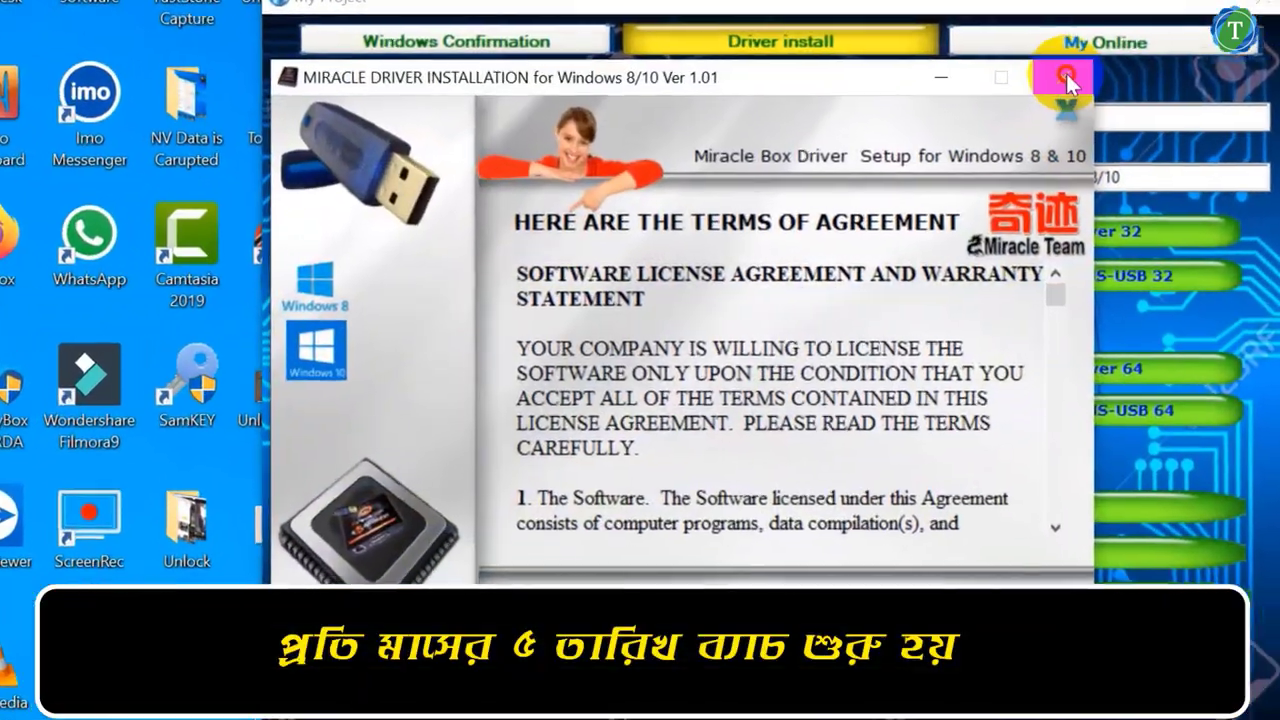
{"action": "left_click", "coordinate": [893, 124]}
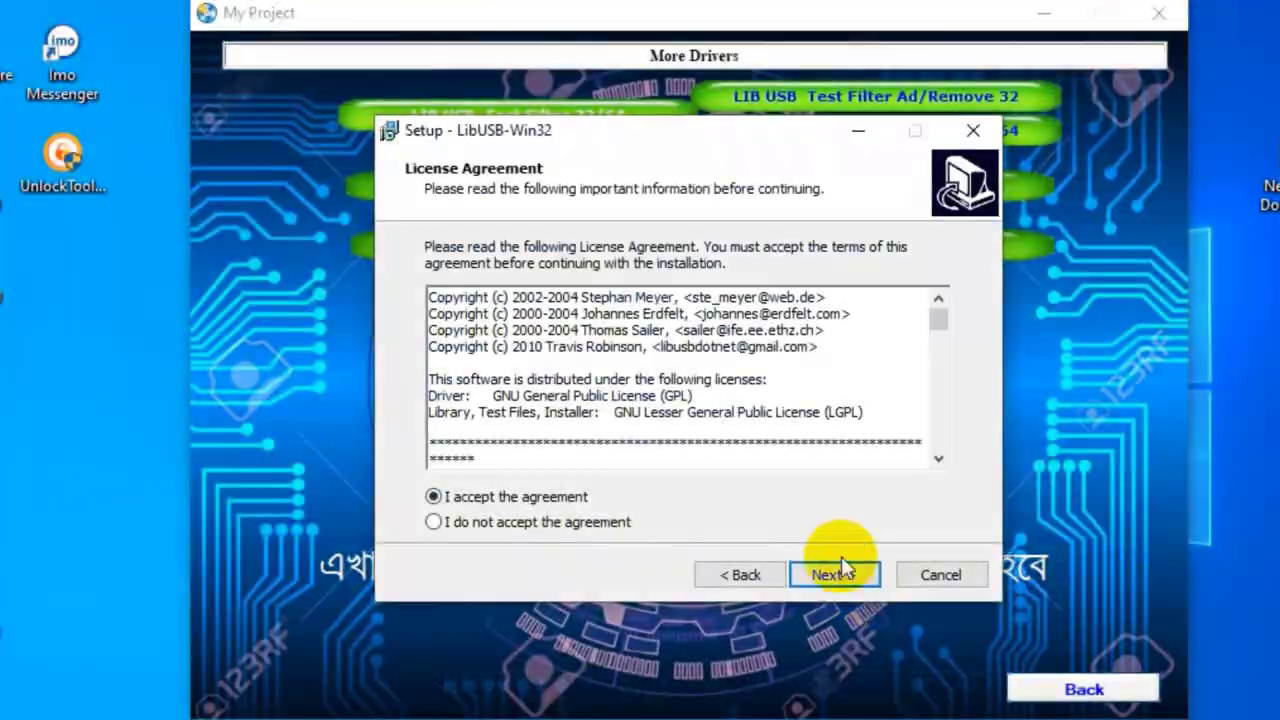
{"action": "left_click", "coordinate": [836, 572]}
{"action": "left_click", "coordinate": [839, 571]}
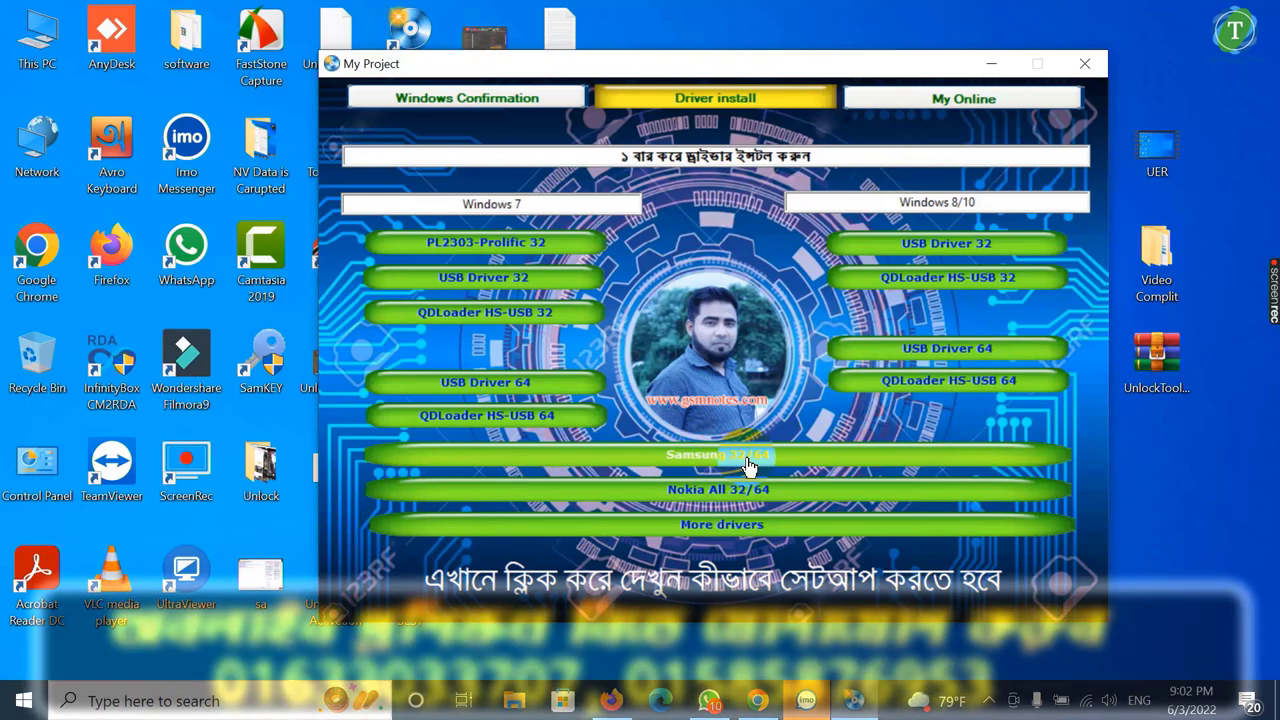
{"action": "left_click", "coordinate": [1089, 66]}
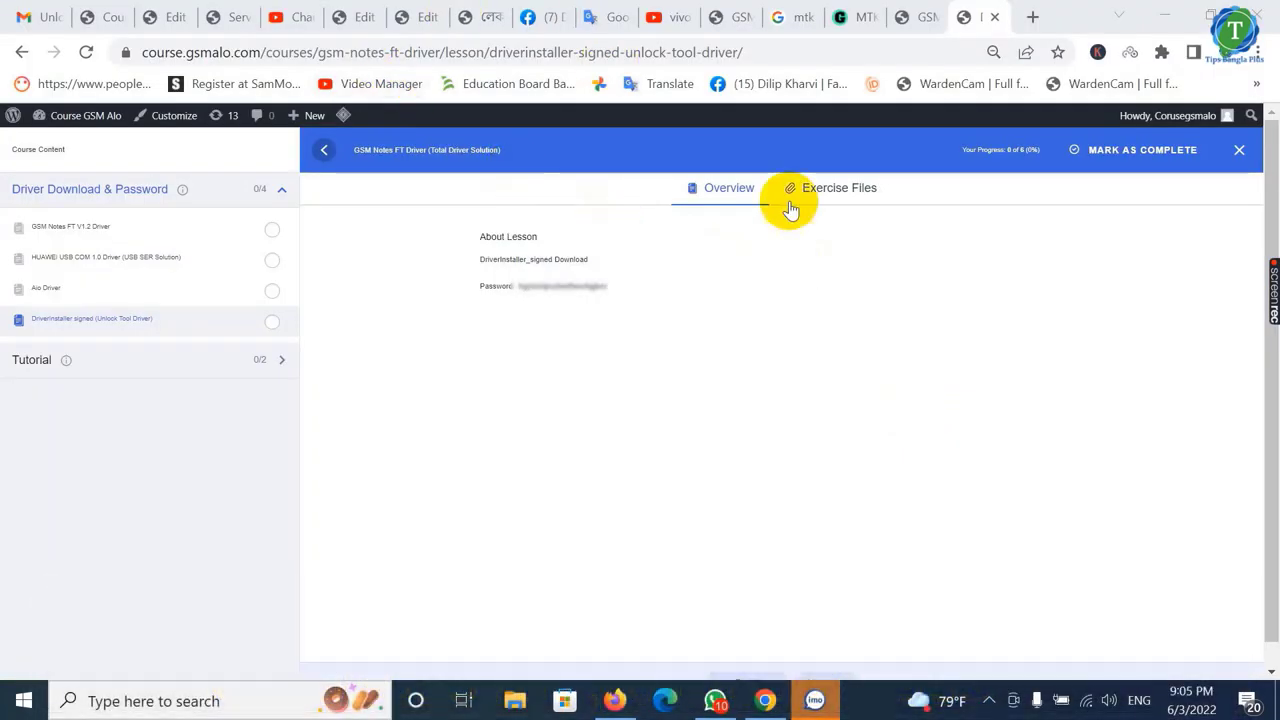
- Visit gsmnotes.com in a new tab and follow its COURSE link to Course GSM Alo
{"action": "left_click", "coordinate": [1033, 17]}
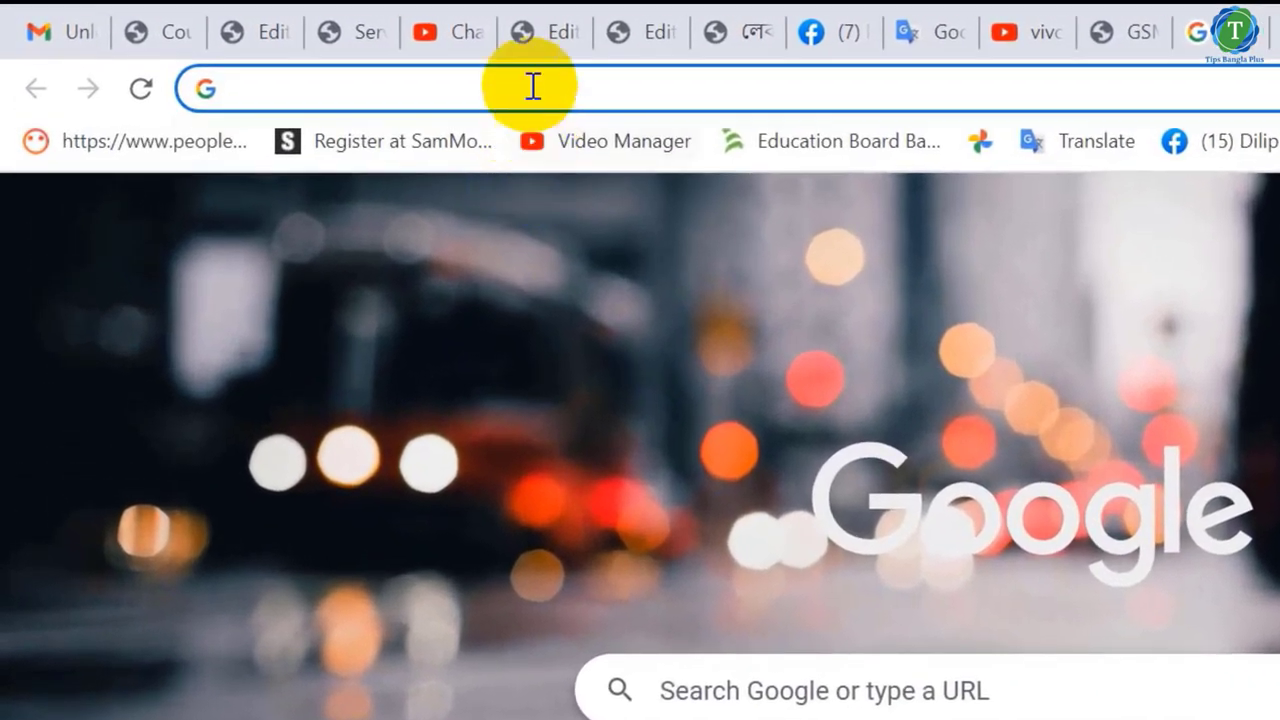
{"action": "left_click", "coordinate": [322, 51]}
{"action": "type", "text": "gsmnotes.com"}
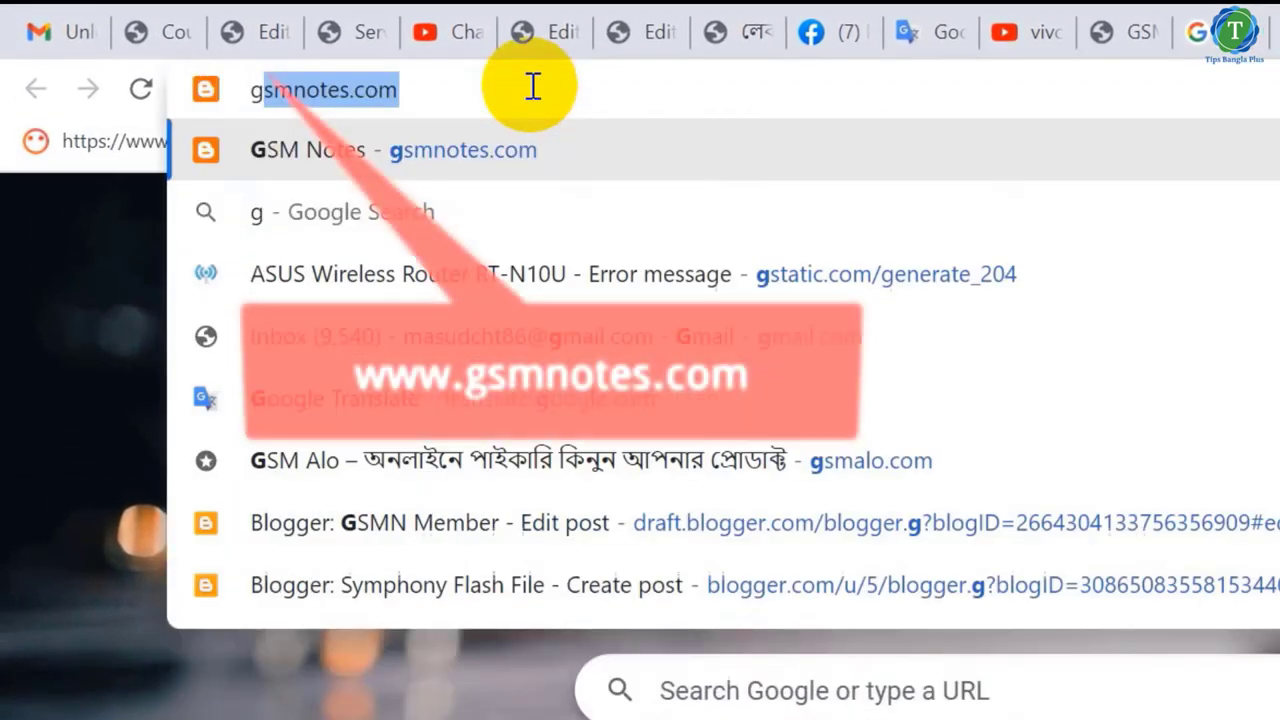
{"action": "key", "text": "Return"}
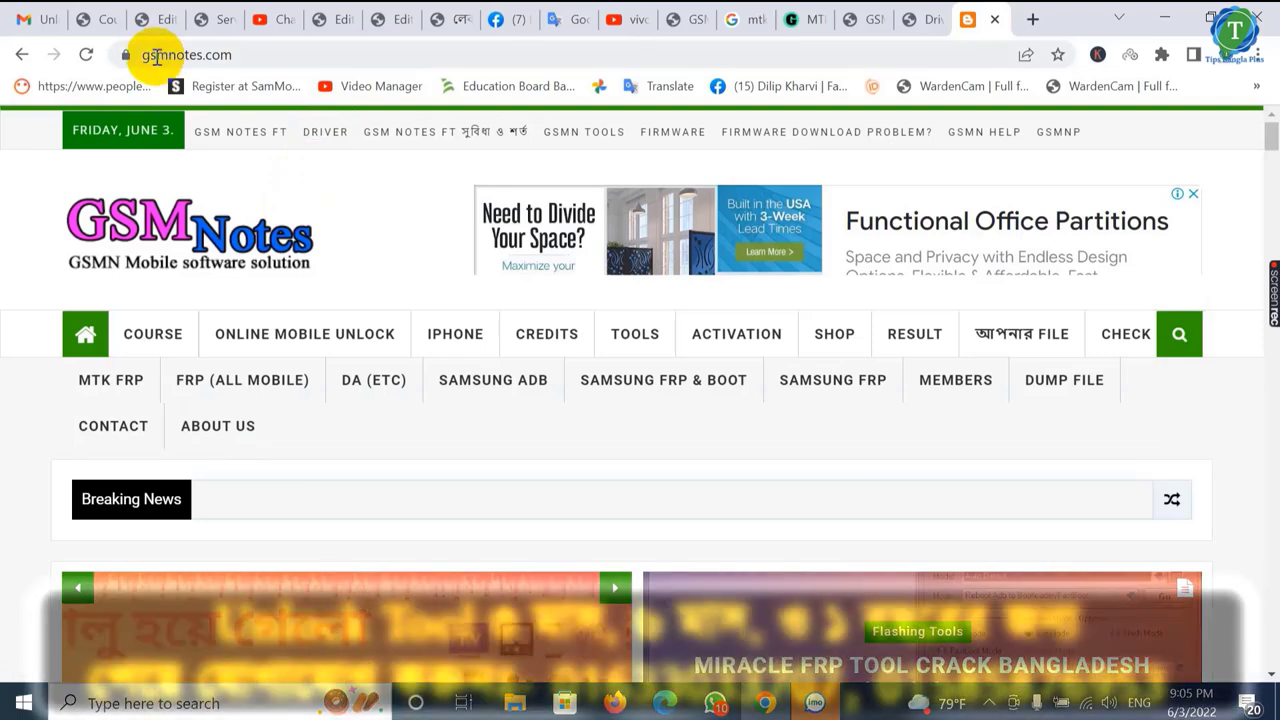
{"action": "left_click", "coordinate": [147, 338]}
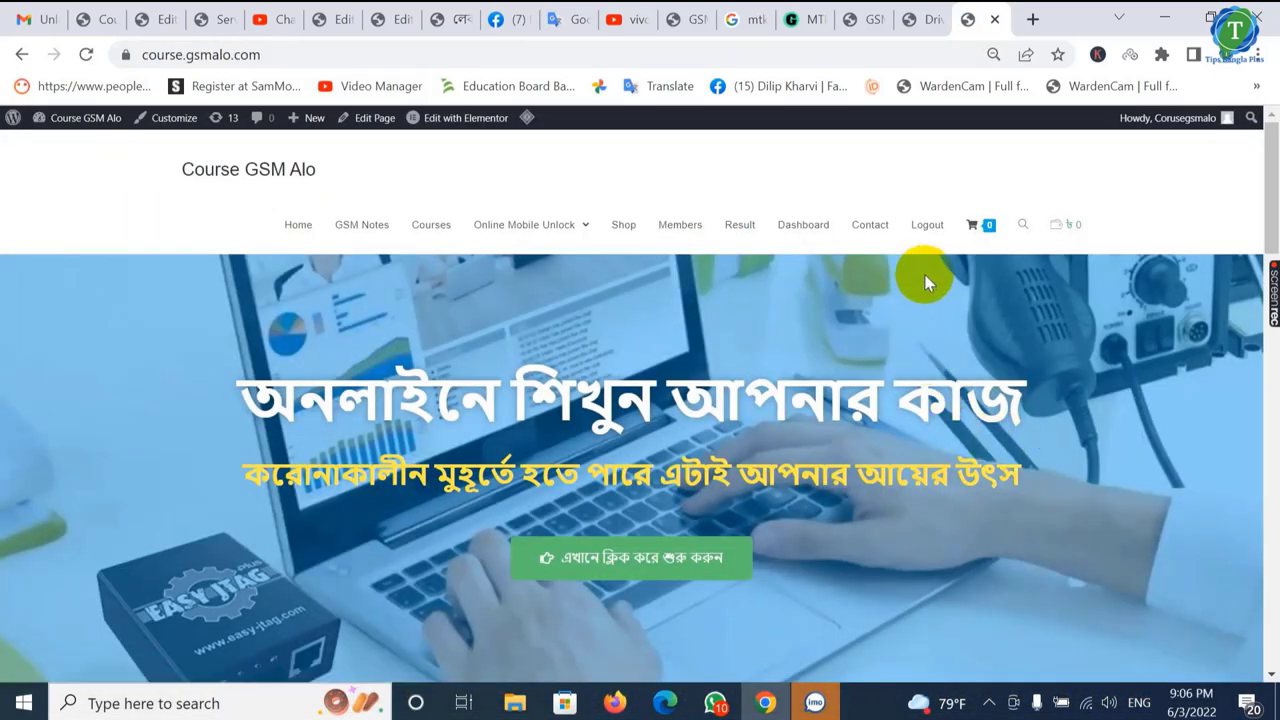
- Log out of Course GSM Alo and sign back in with the saved credentials
{"action": "left_click", "coordinate": [928, 225]}
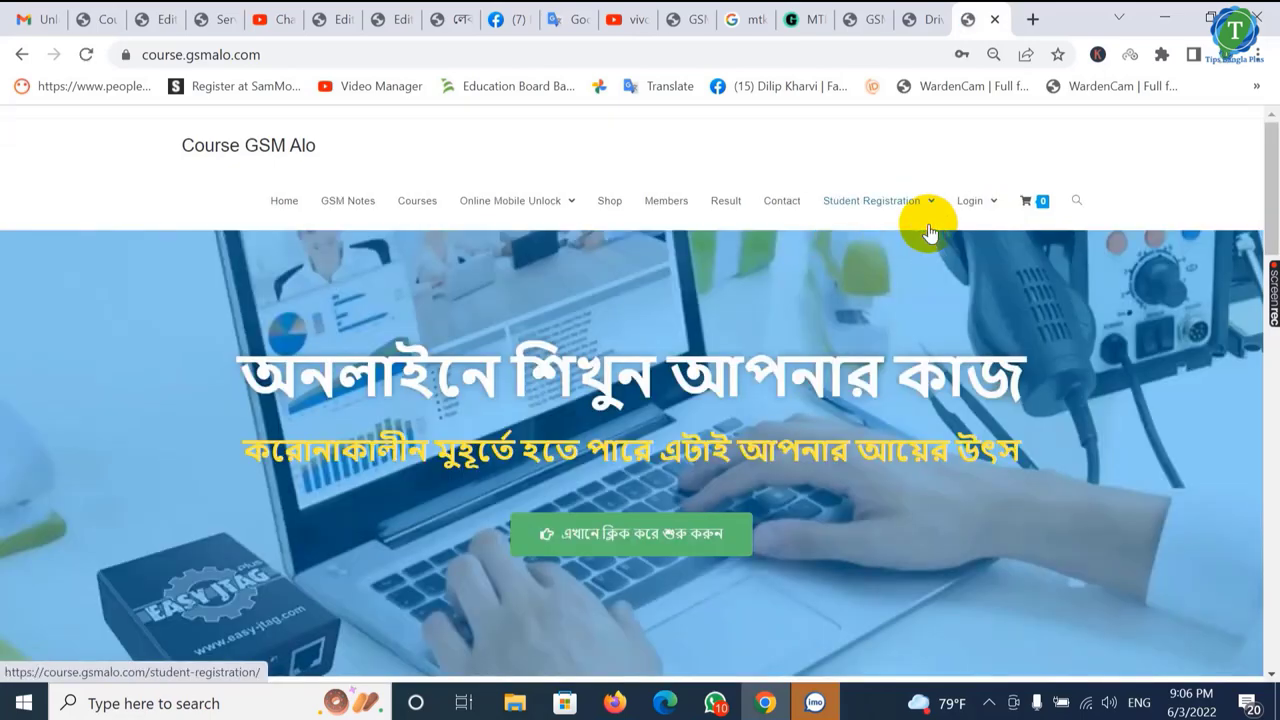
{"action": "left_click", "coordinate": [988, 203]}
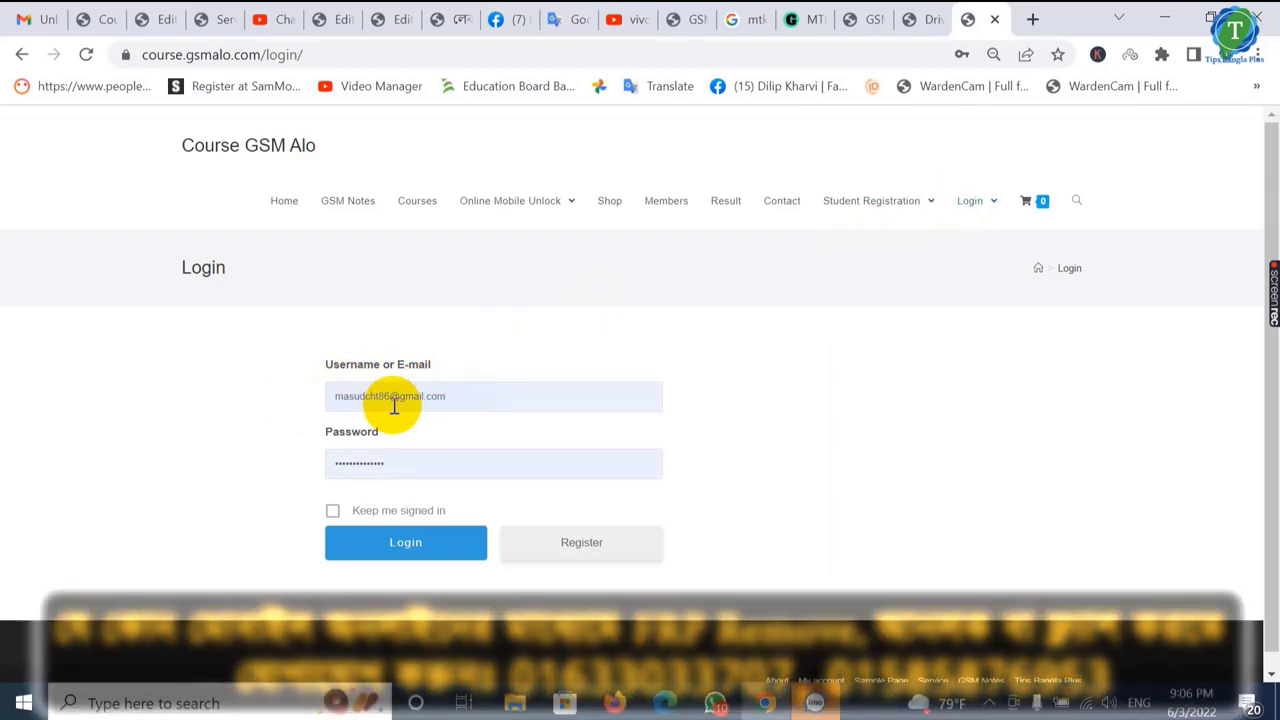
{"action": "left_click", "coordinate": [398, 548]}
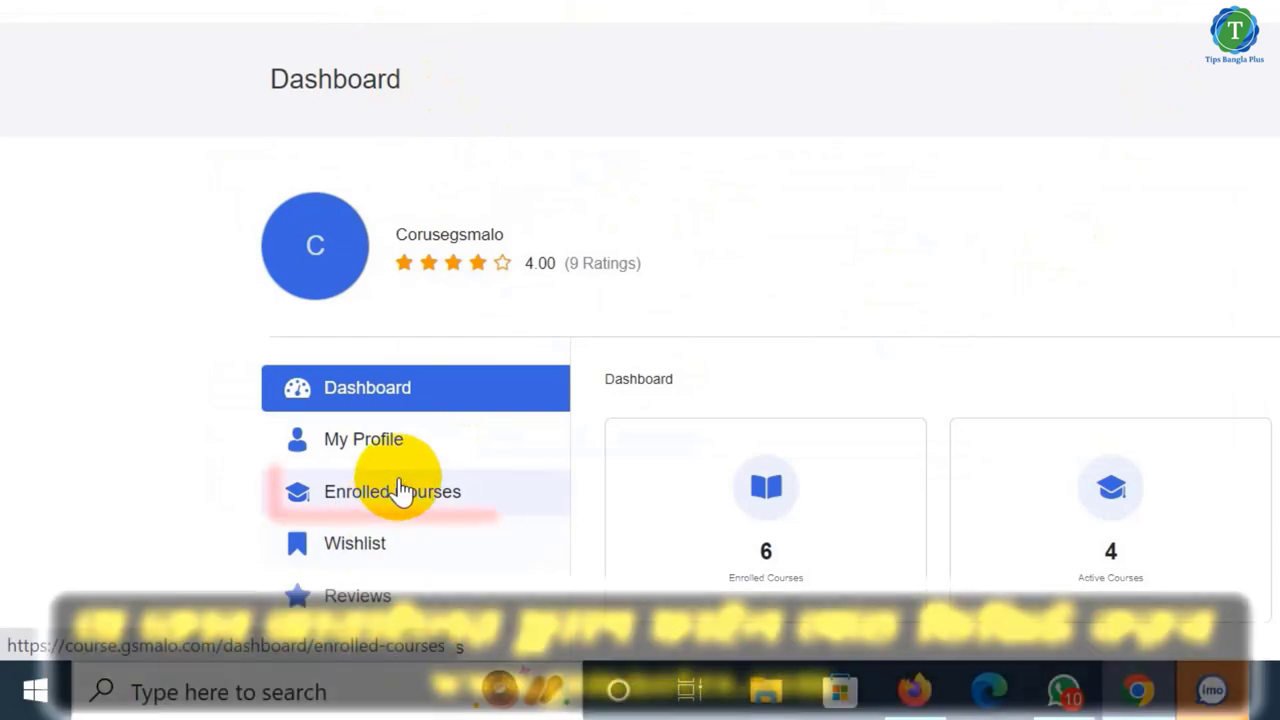
- Start Learning on GSM Notes FT Driver from the Enrolled Courses list
{"action": "left_click", "coordinate": [388, 500]}
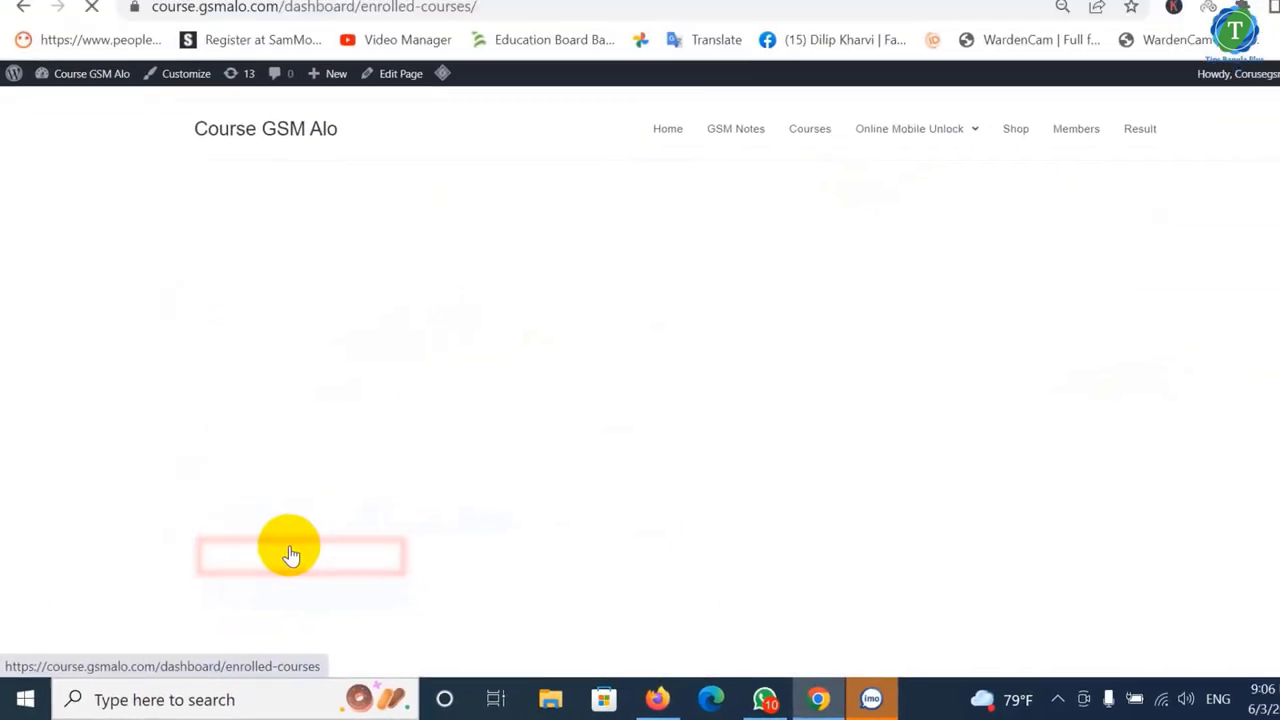
{"action": "scroll", "coordinate": [400, 560], "scroll_direction": "down", "scroll_amount": 3}
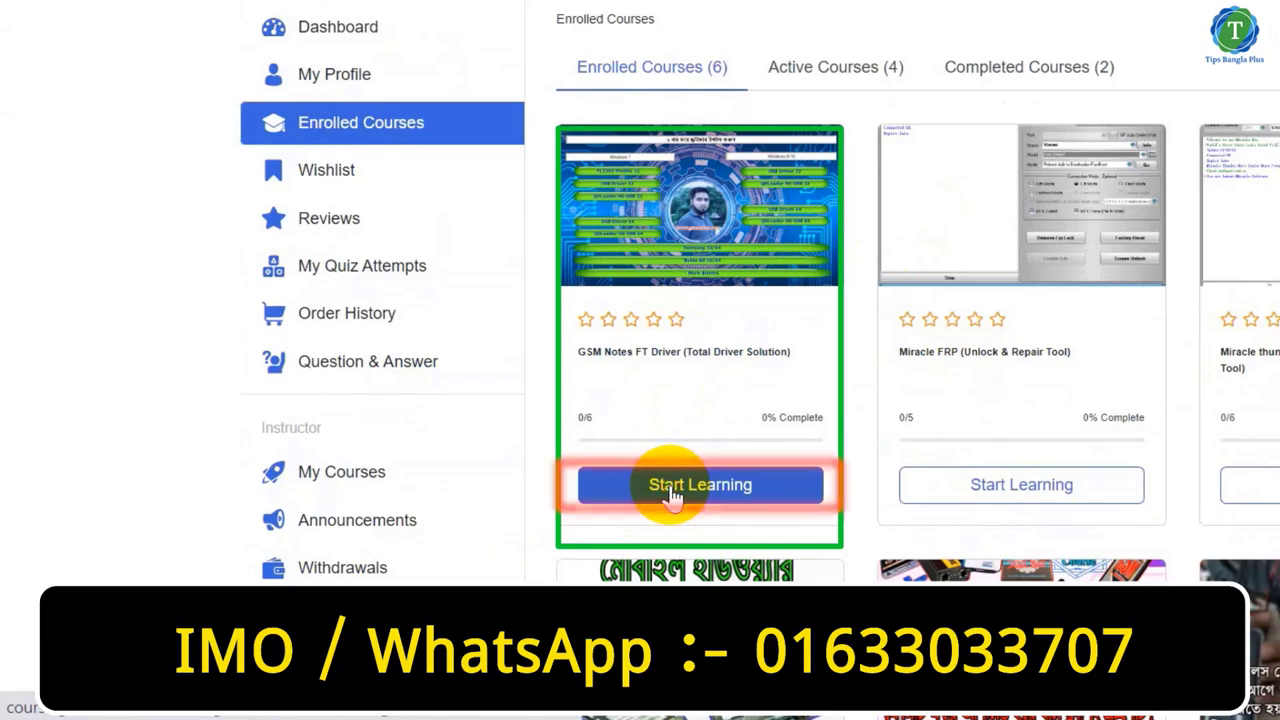
{"action": "left_click", "coordinate": [672, 488]}
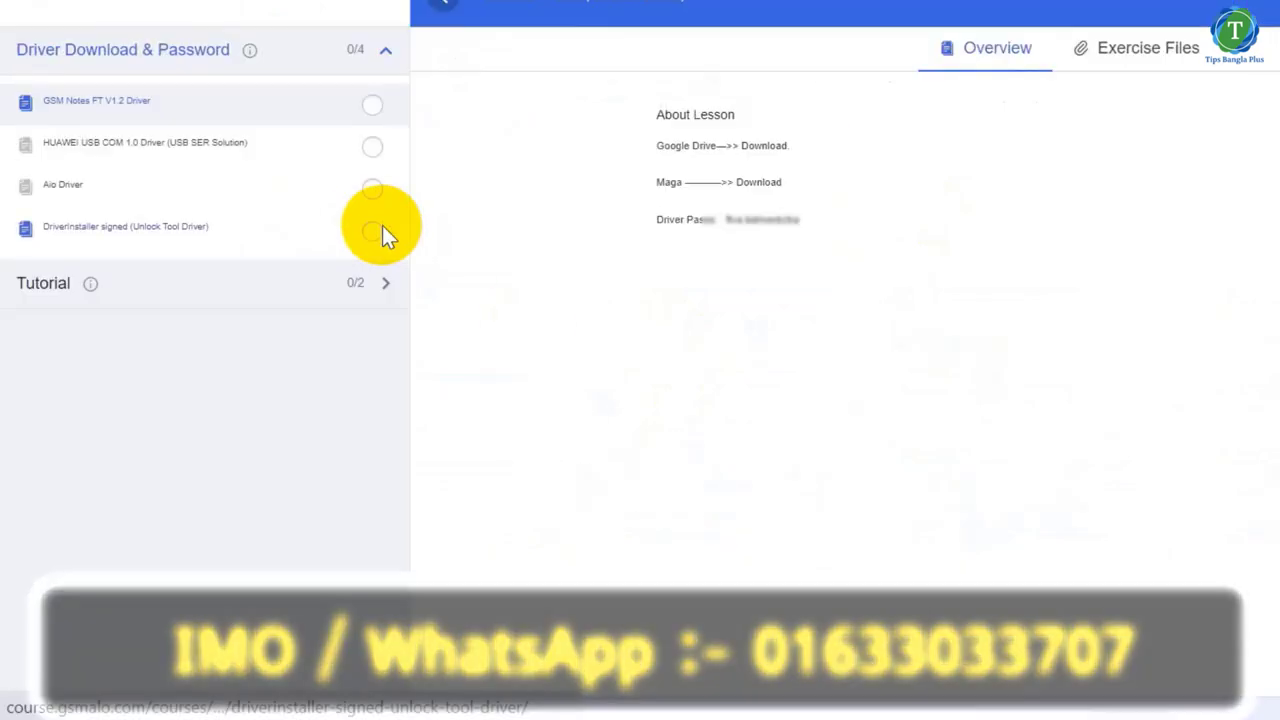